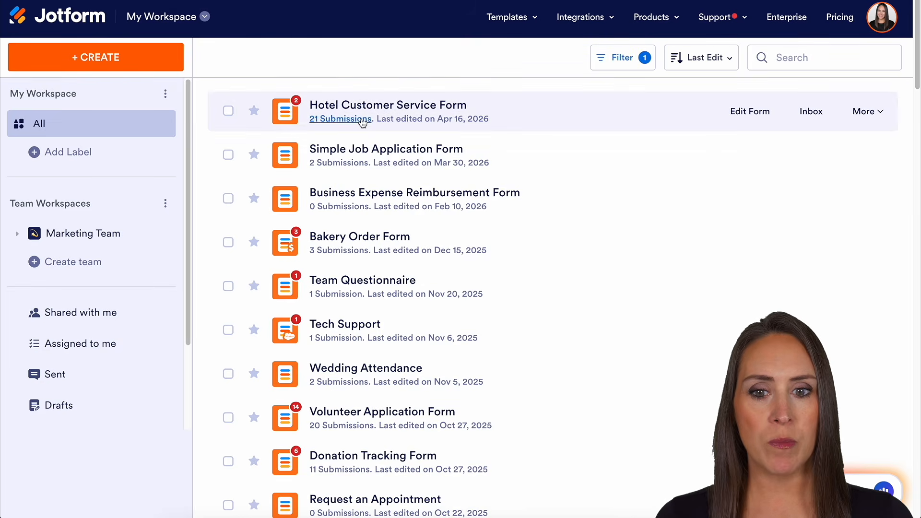
- Open the Microsoft Excel integration in the settings of the Hotel Customer Service Form
click(744, 120)
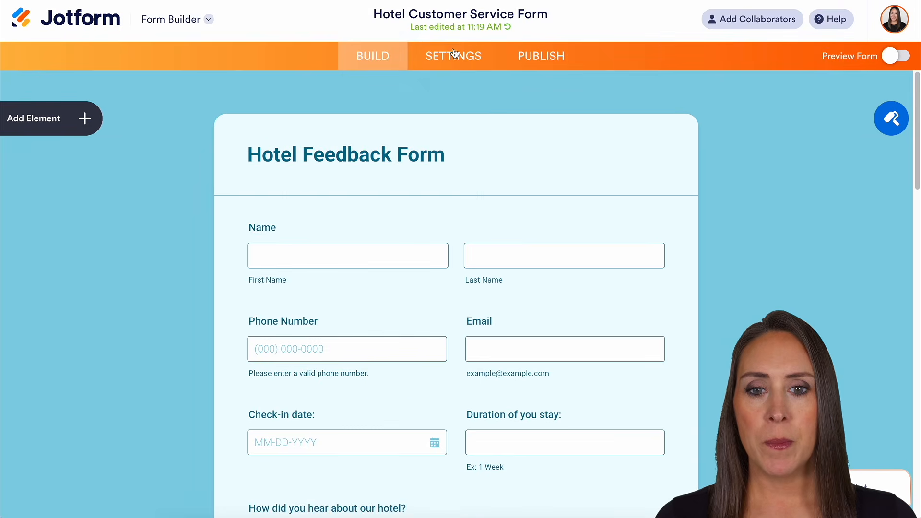
click(453, 54)
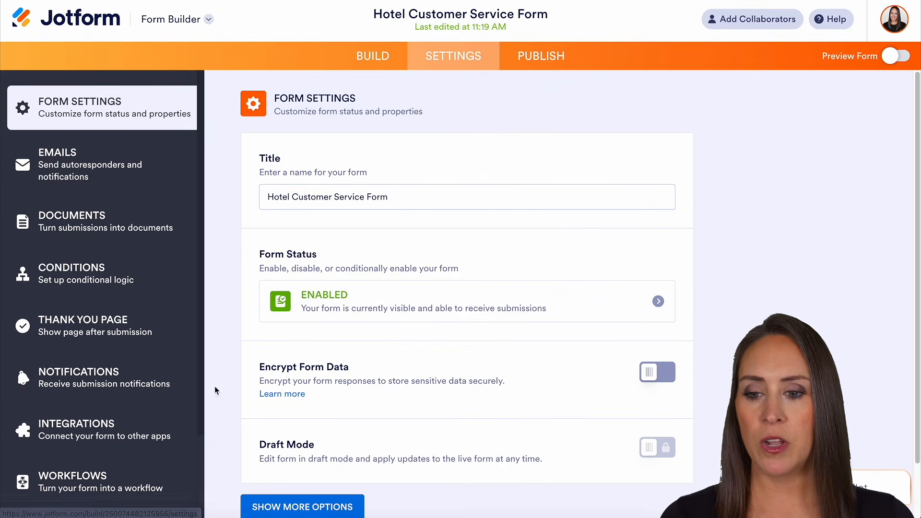
click(105, 424)
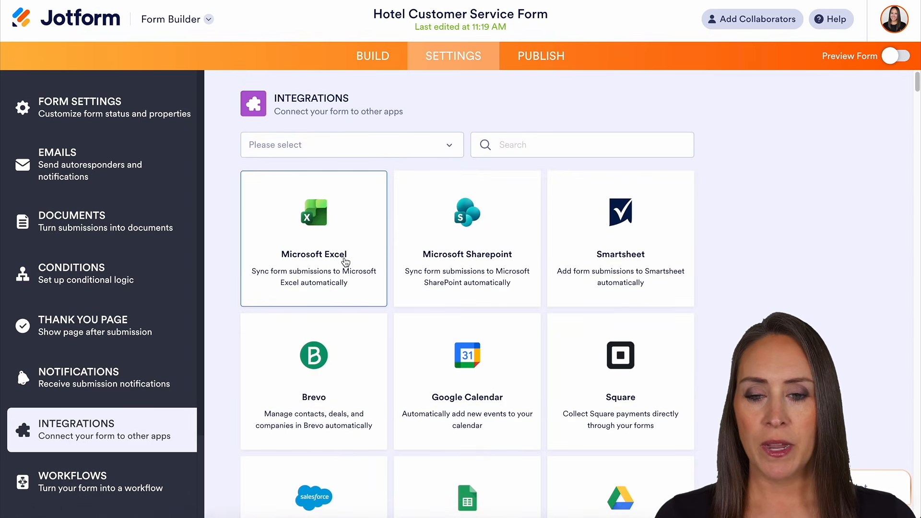
click(345, 261)
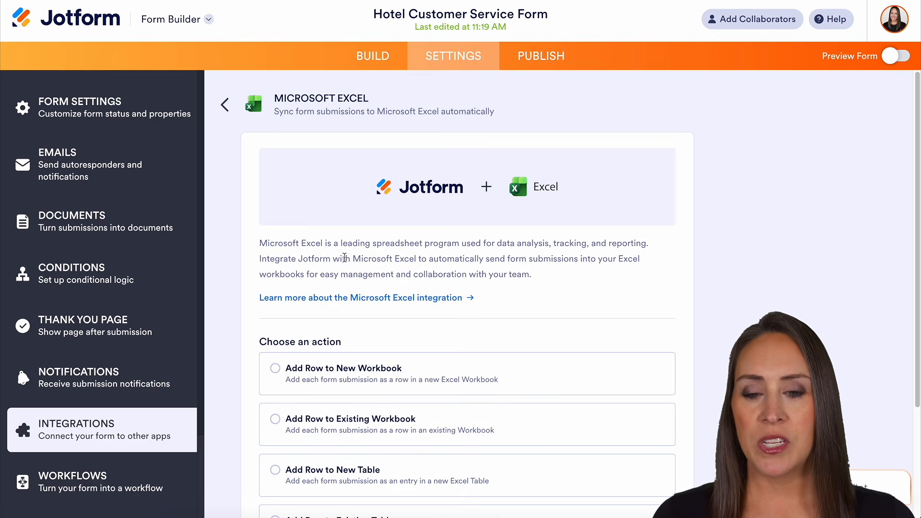
- Choose the Add Row to New Workbook action and authenticate it with the already selected Microsoft account
scroll(772, 292, down, 1)
scroll(772, 296, down, 2)
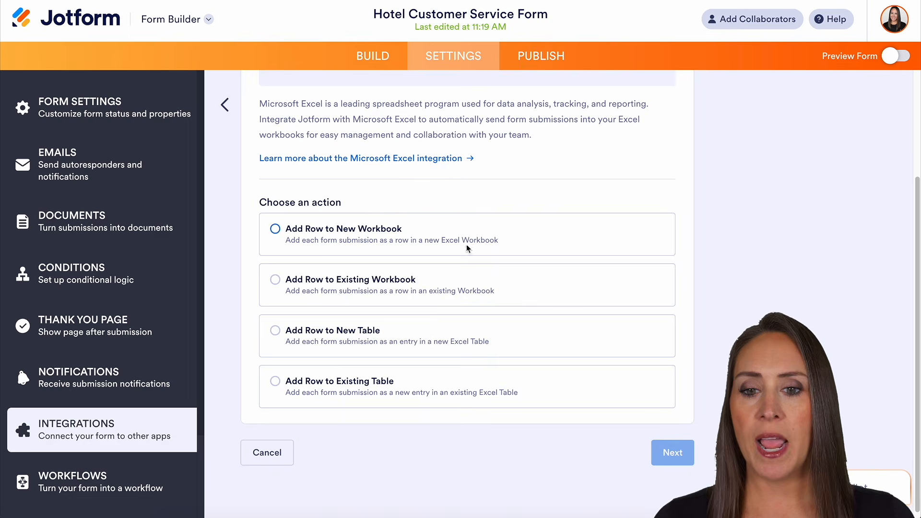
click(436, 230)
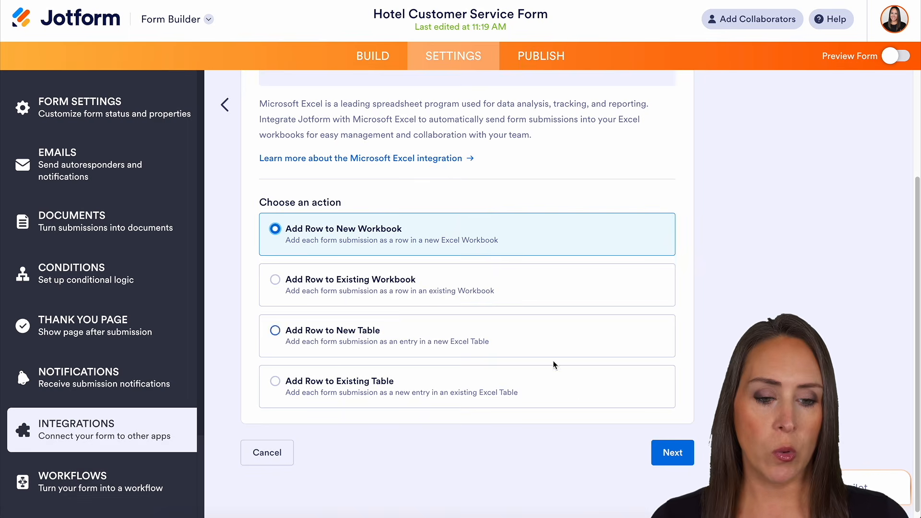
click(672, 453)
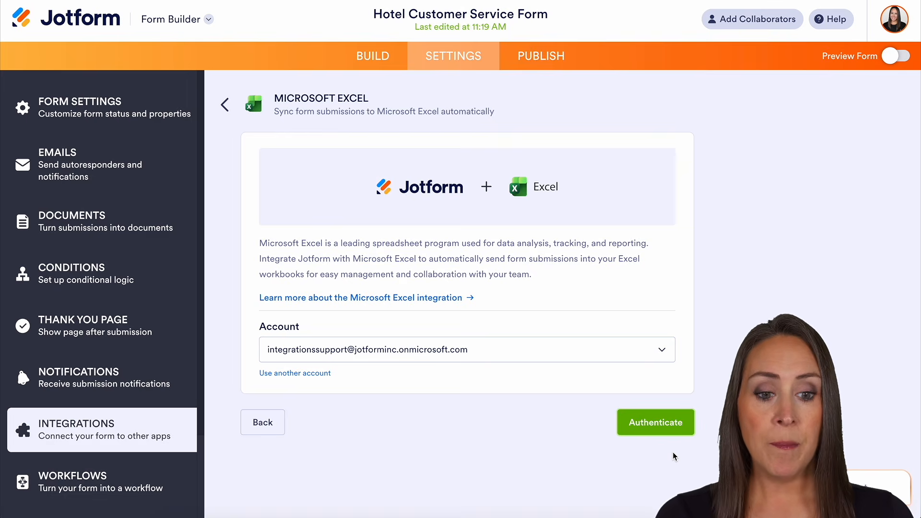
click(663, 350)
click(721, 347)
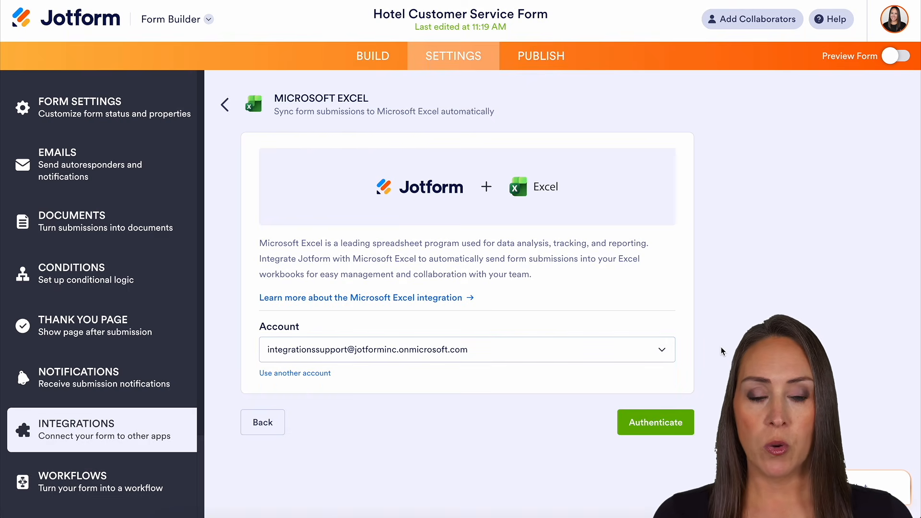
click(649, 424)
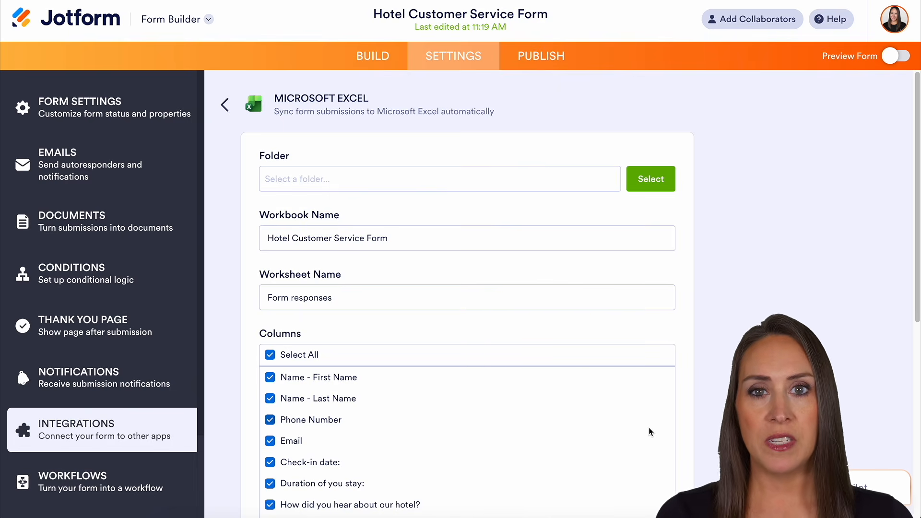
- Create a folder named Hotel Feedback in My files and select it as the new workbook's destination
click(651, 180)
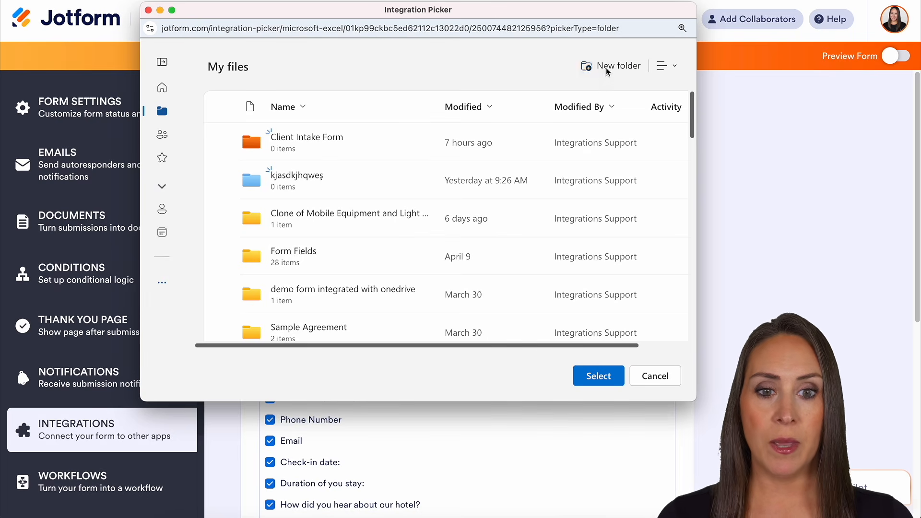
click(607, 72)
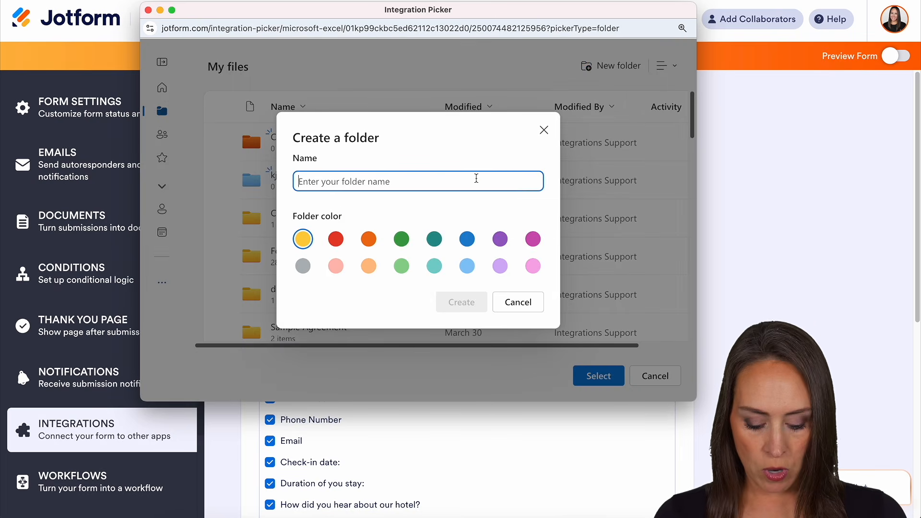
text(Hotel Feedba)
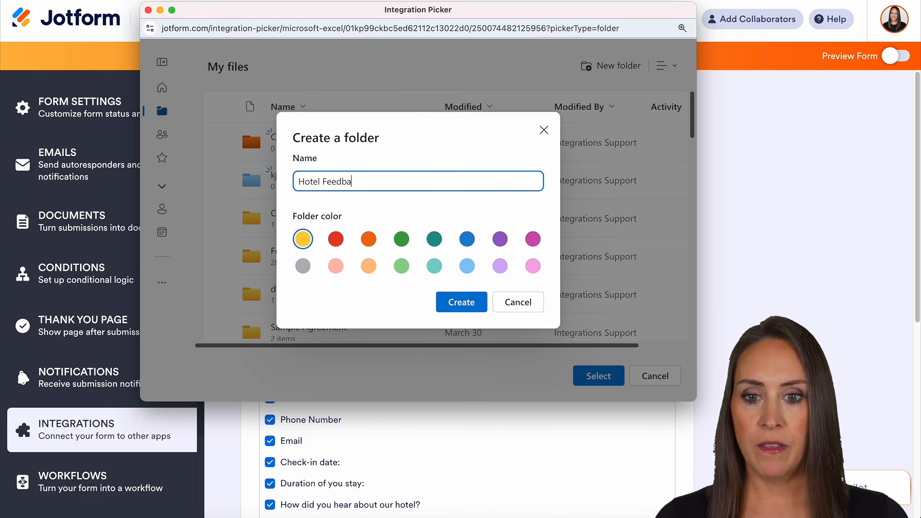
text(ck)
click(464, 302)
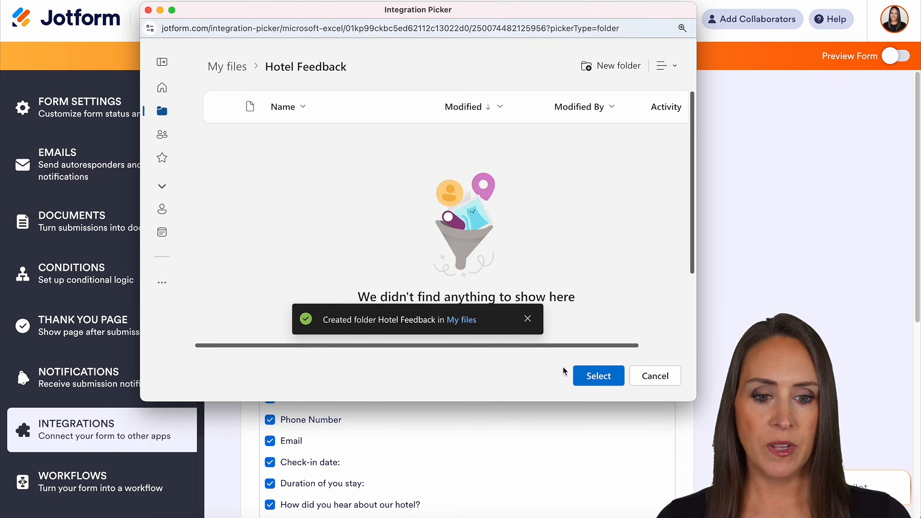
click(594, 375)
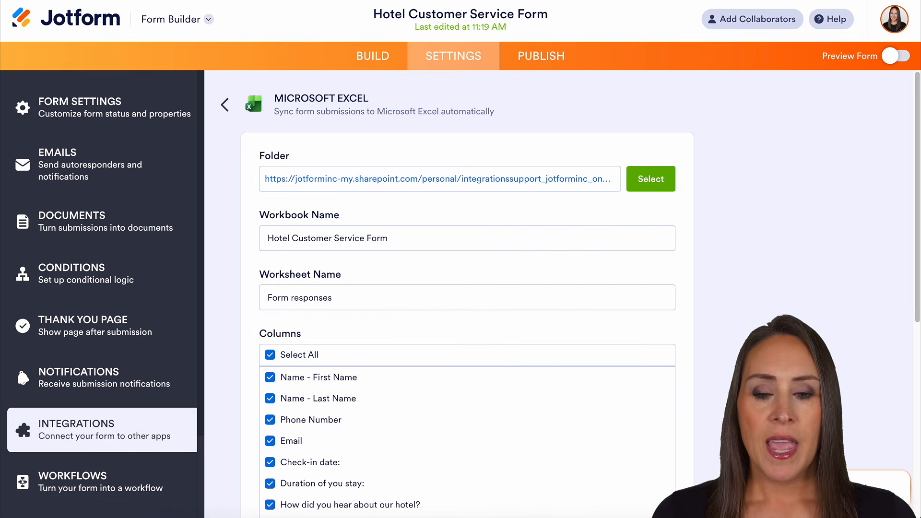
- Include the Submission Date static field, save the new-workbook integration, and open its linked workbook
scroll(691, 374, down, 3)
scroll(467, 293, down, 2)
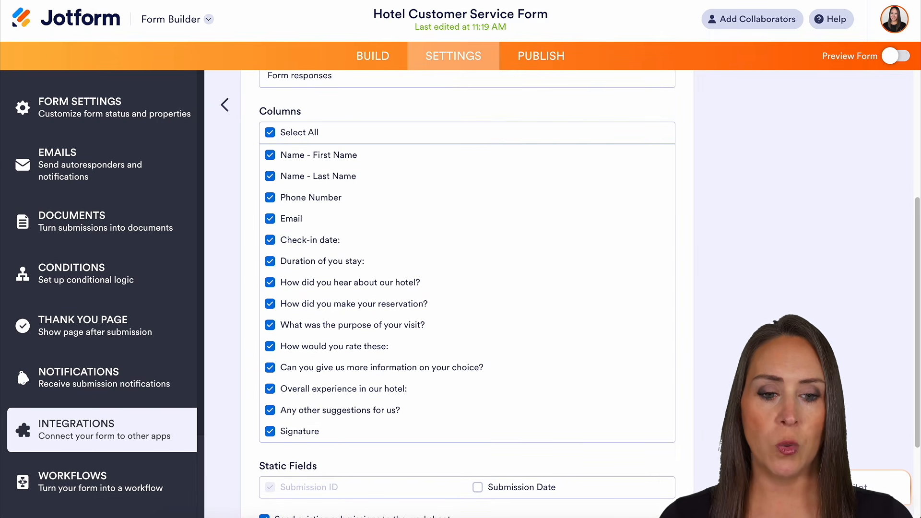
scroll(346, 380, down, 2)
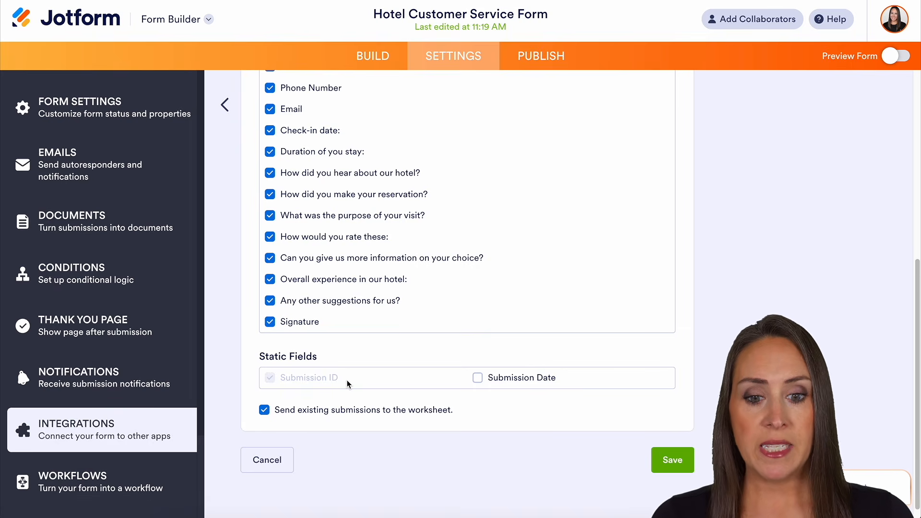
click(477, 378)
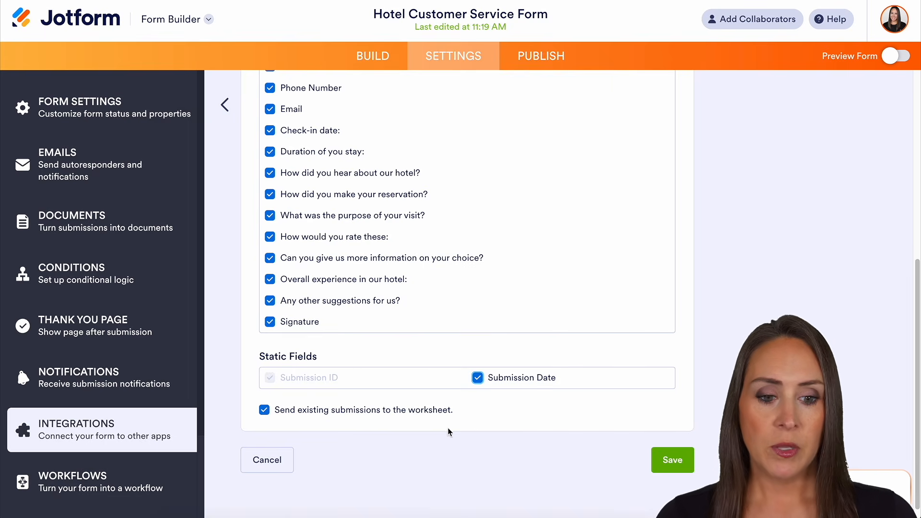
click(672, 462)
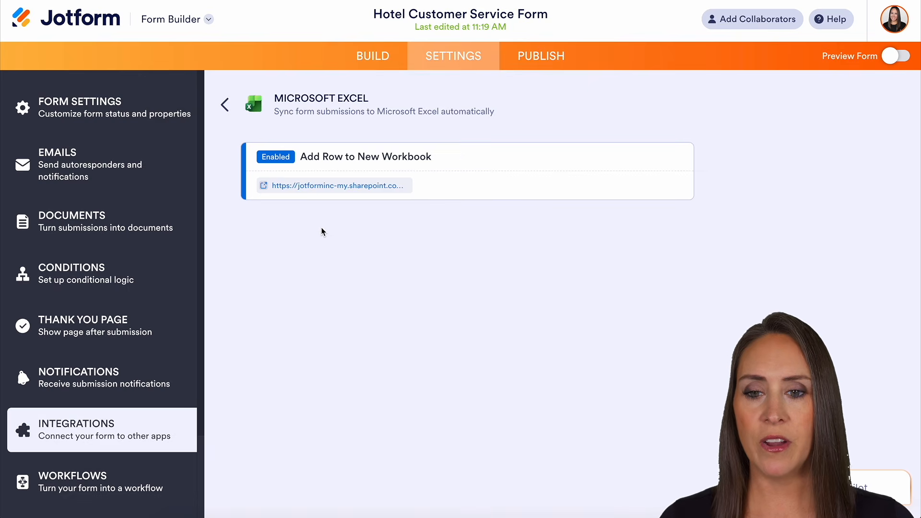
click(382, 186)
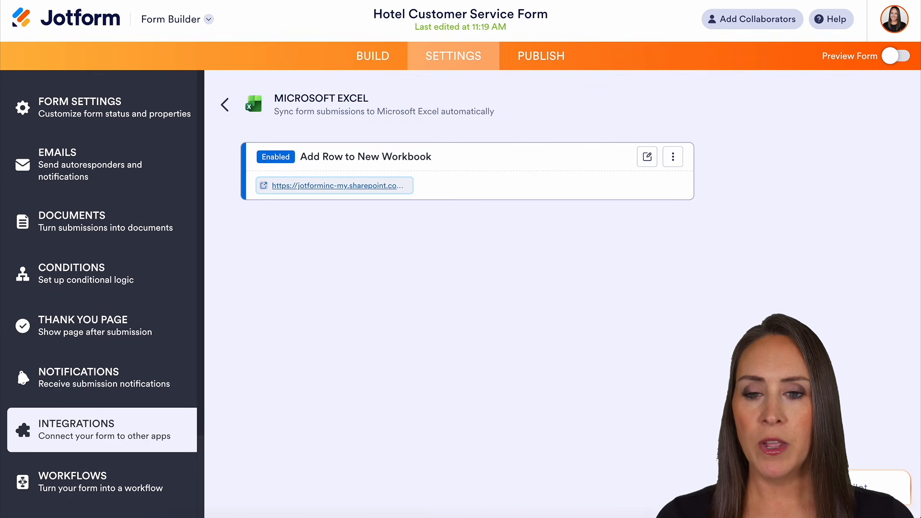
- Delete the Add Row to New Workbook action from the Microsoft Excel integration
click(672, 161)
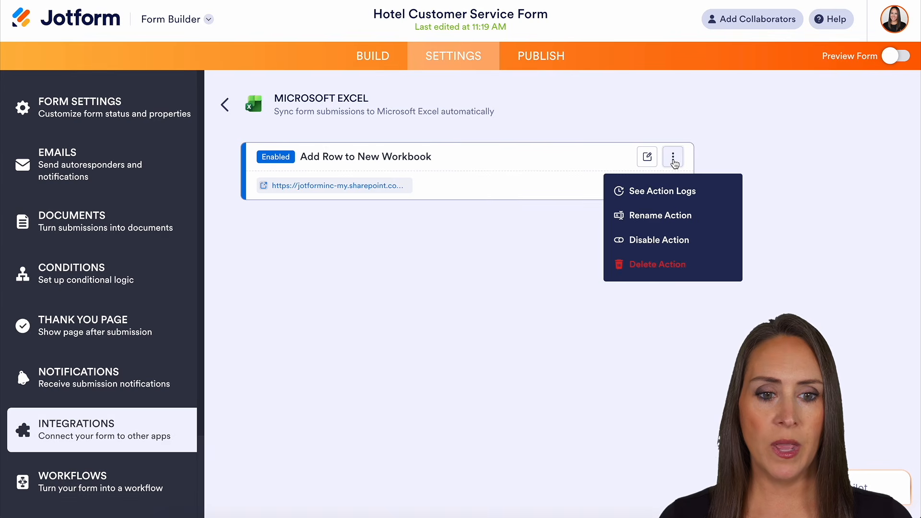
click(669, 266)
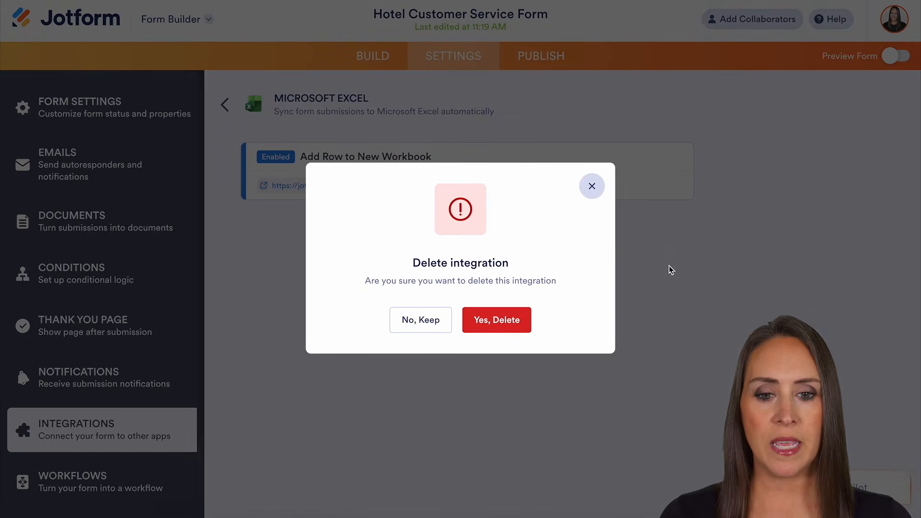
click(508, 322)
click(451, 337)
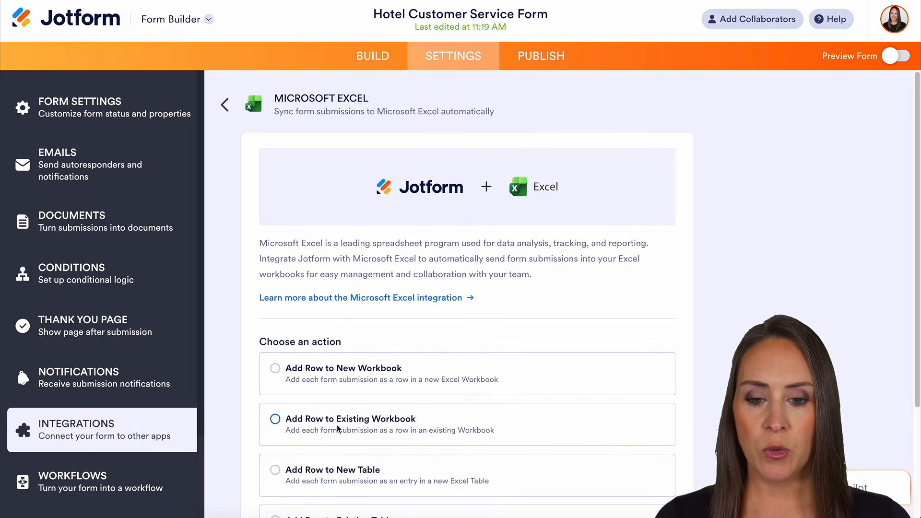
- Choose the Add Row to Existing Workbook action and authenticate it with the already selected Microsoft account
click(551, 427)
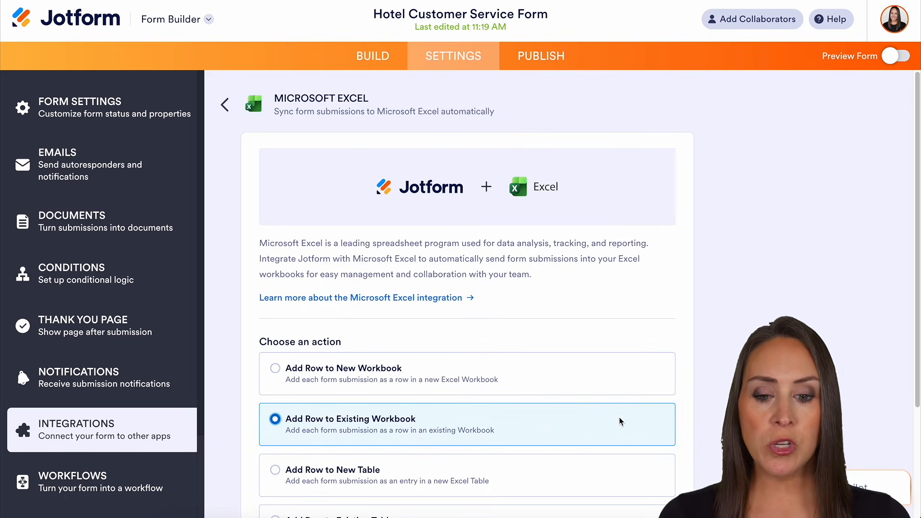
scroll(619, 418, down, 1)
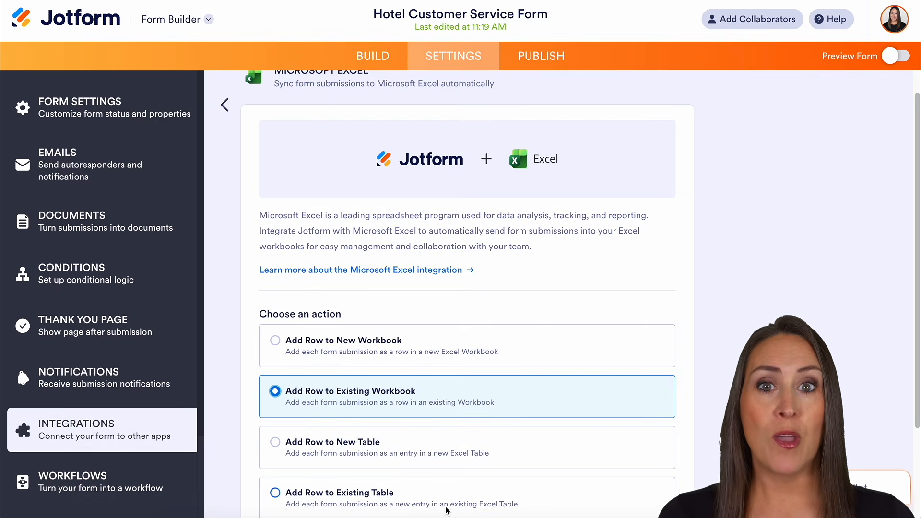
scroll(710, 380, down, 1)
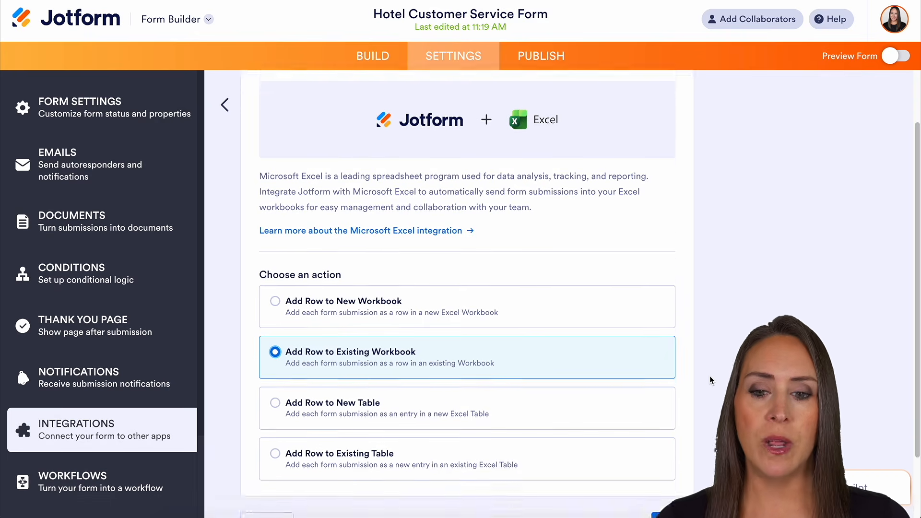
scroll(709, 375, down, 1)
click(678, 469)
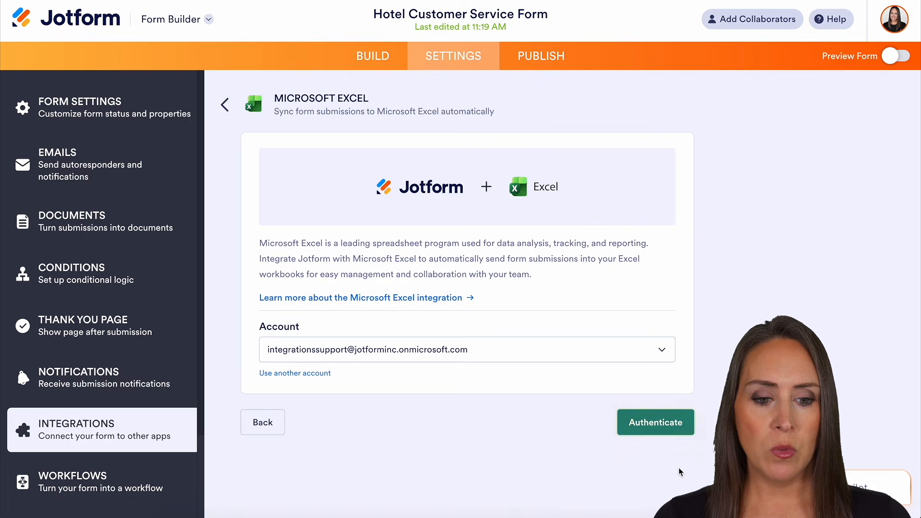
click(657, 421)
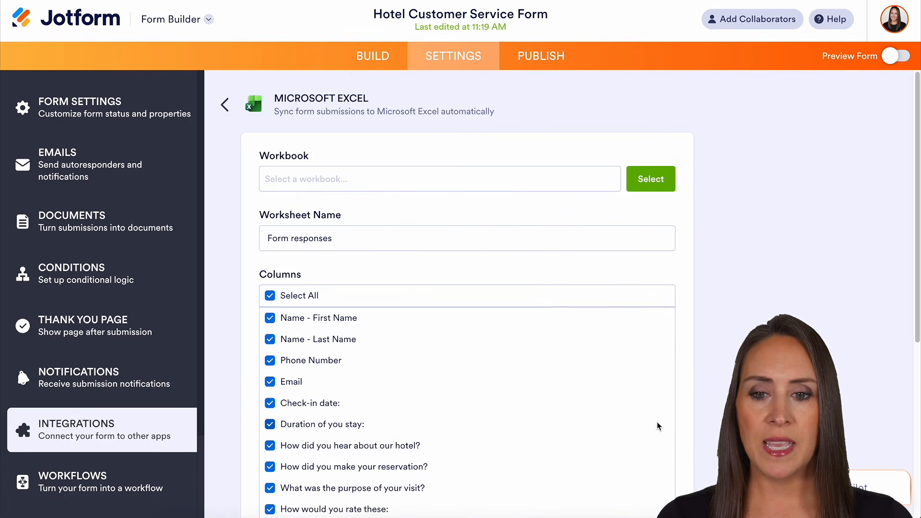
- Select the Hotel Feedback Form file from the picker's Home files as the existing workbook
click(668, 184)
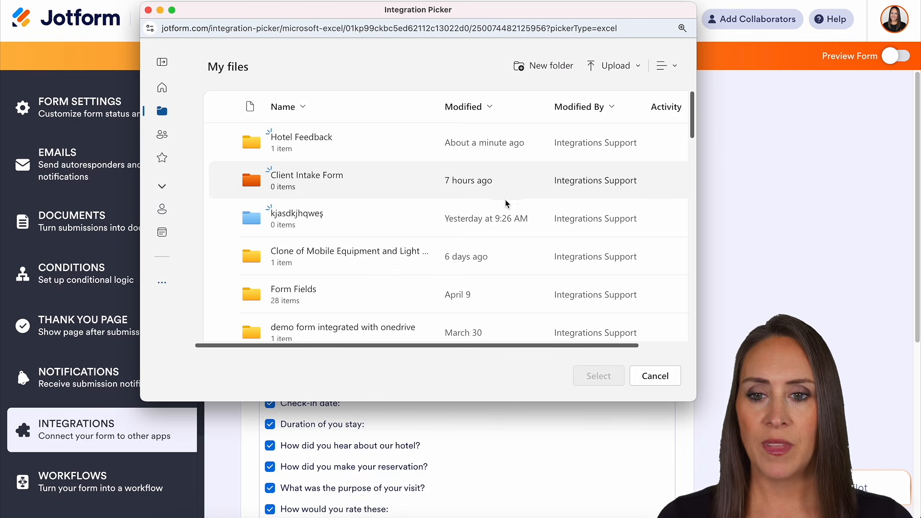
click(160, 96)
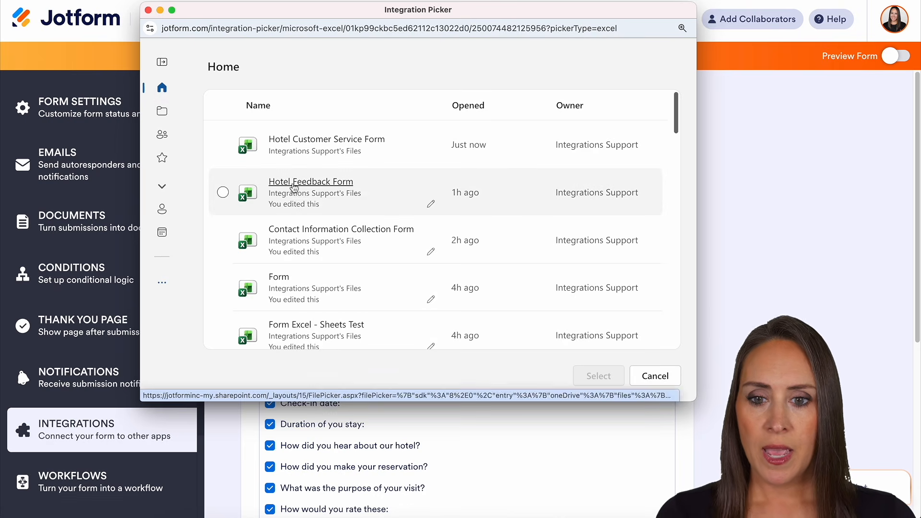
click(328, 188)
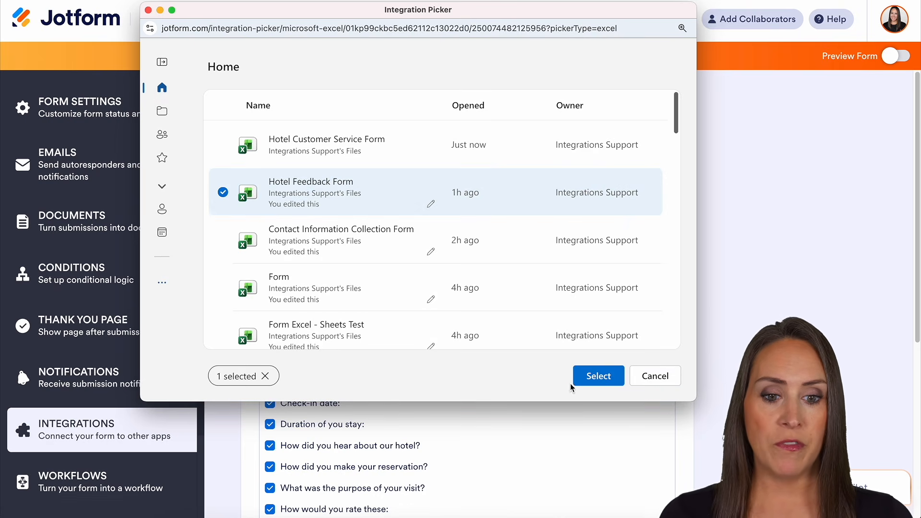
click(593, 380)
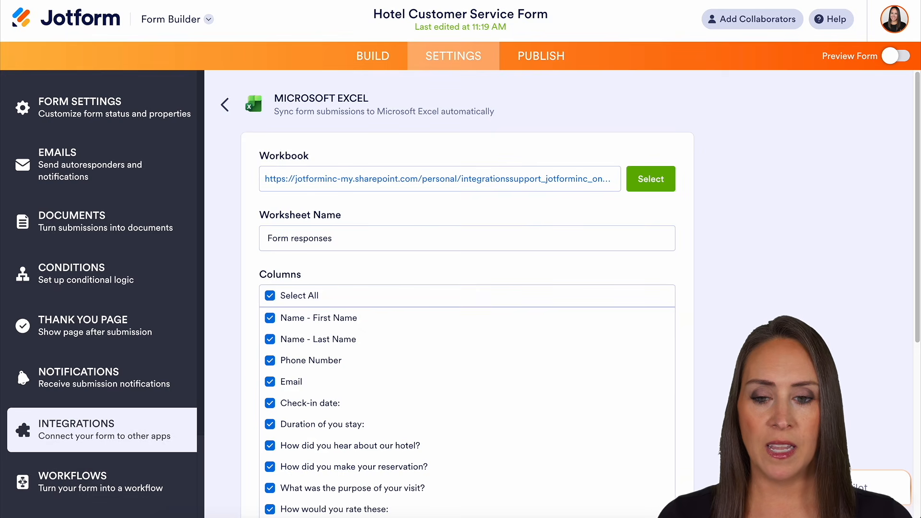
- Include the Submission Date static field, save the existing-workbook integration, and open its linked workbook
scroll(467, 288, down, 3)
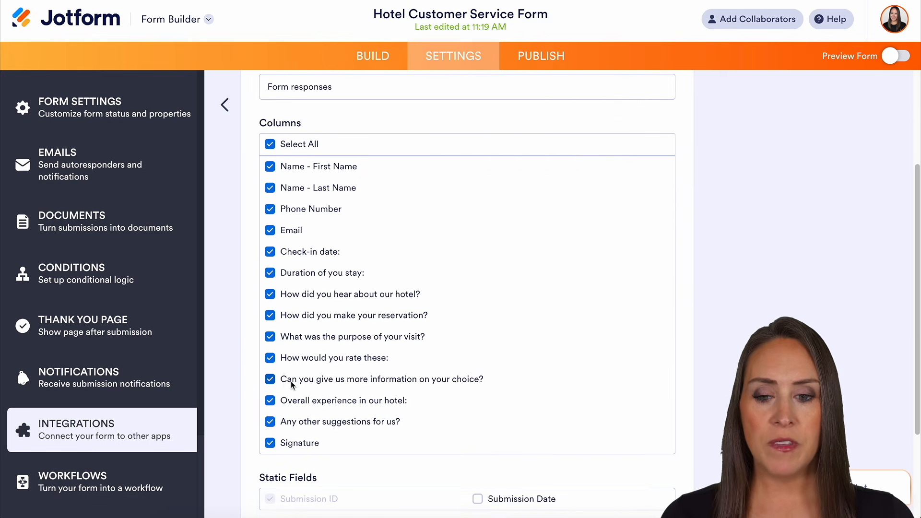
scroll(732, 347, down, 2)
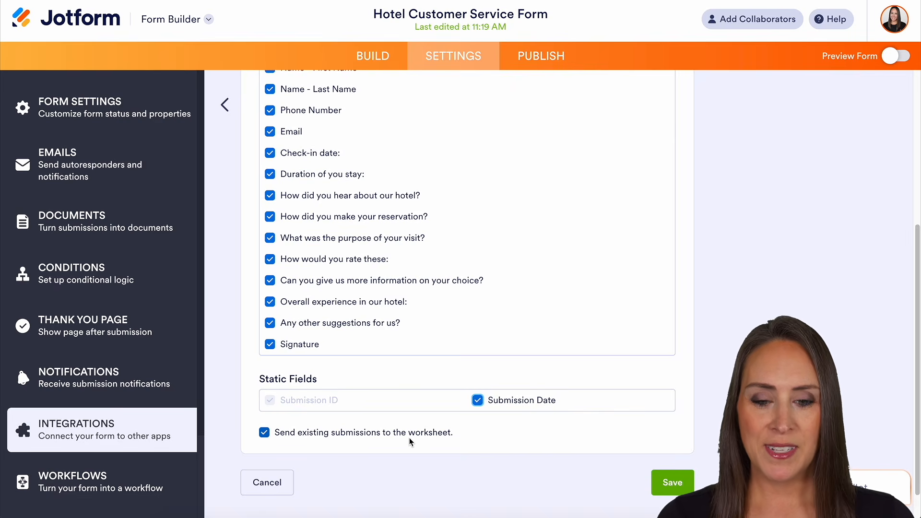
click(672, 481)
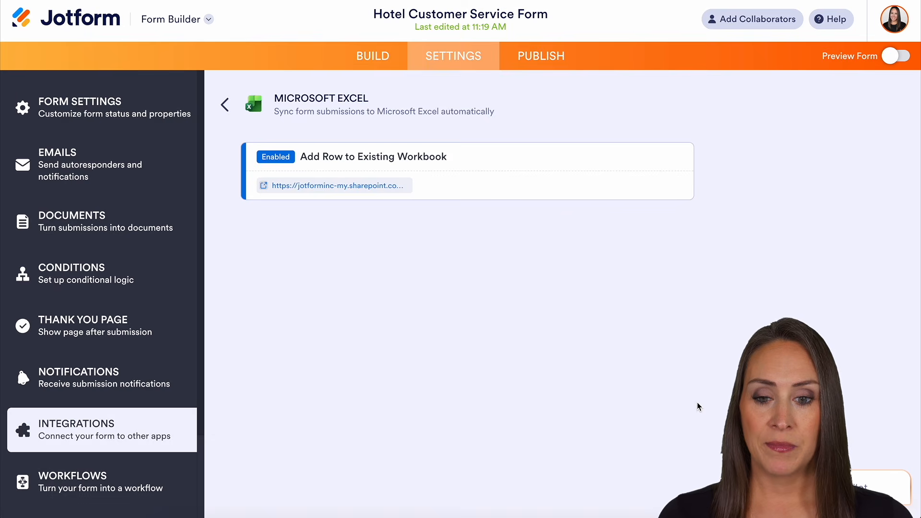
click(315, 185)
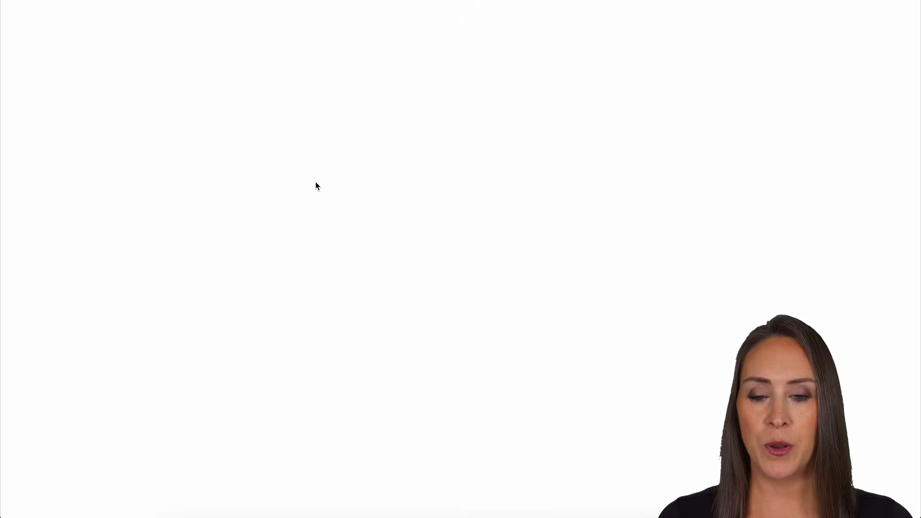
- Look over the form responses in the linked workbook and delete the Add Row to Existing Workbook action
scroll(399, 270, down, 9)
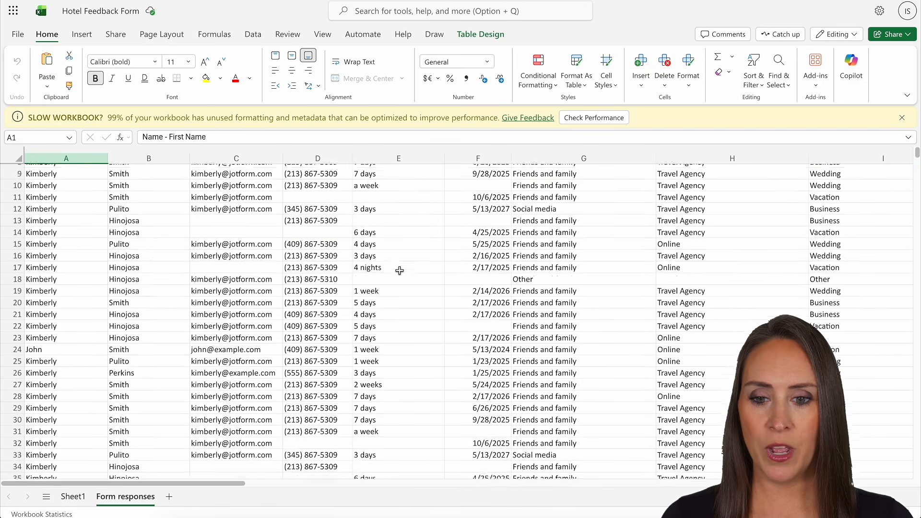
scroll(399, 270, up, 9)
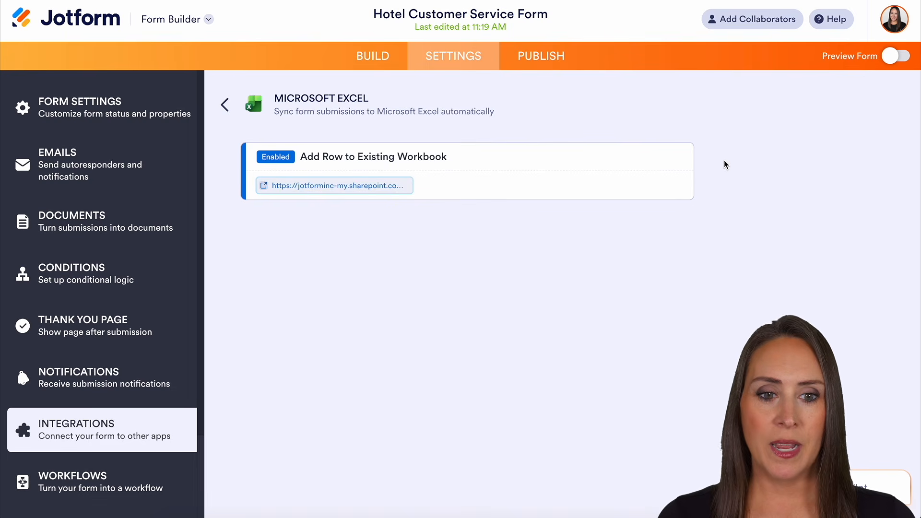
click(672, 157)
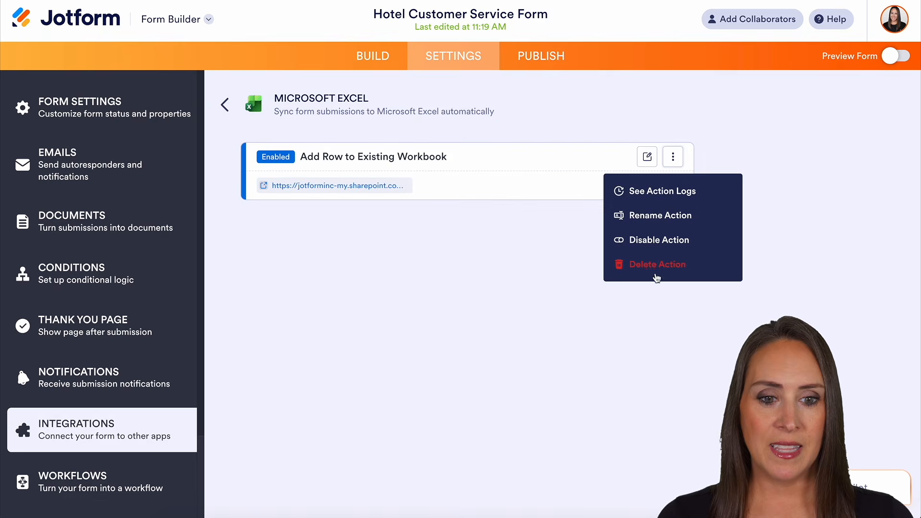
click(655, 264)
click(516, 322)
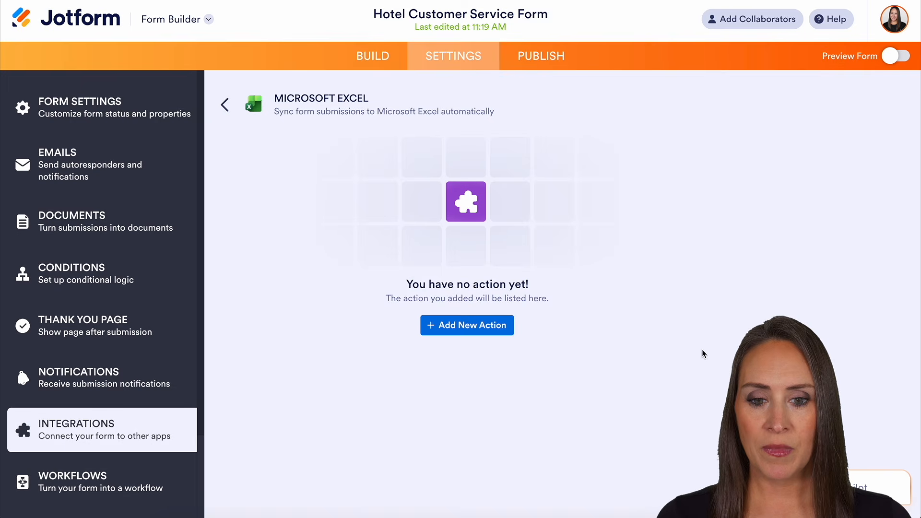
- Choose the Add Row to New Table action and authenticate it with the already selected Microsoft account
click(490, 325)
scroll(530, 382, down, 3)
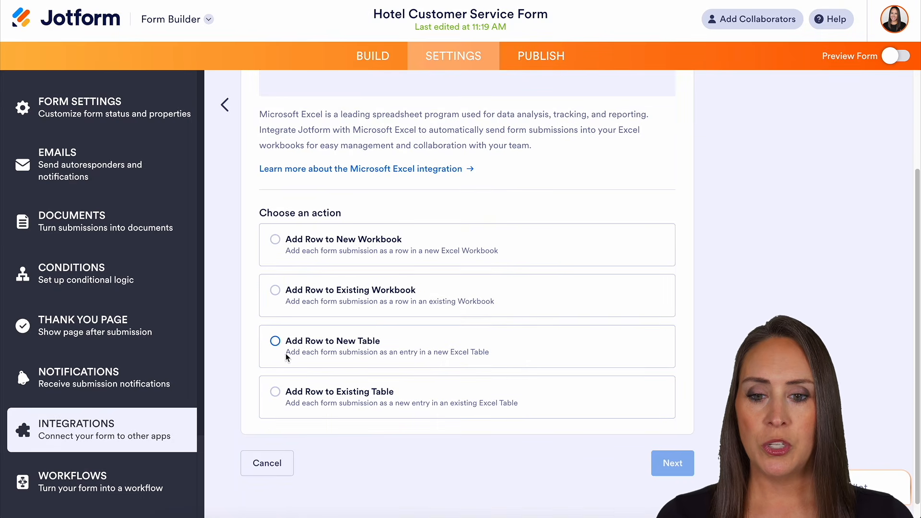
click(414, 348)
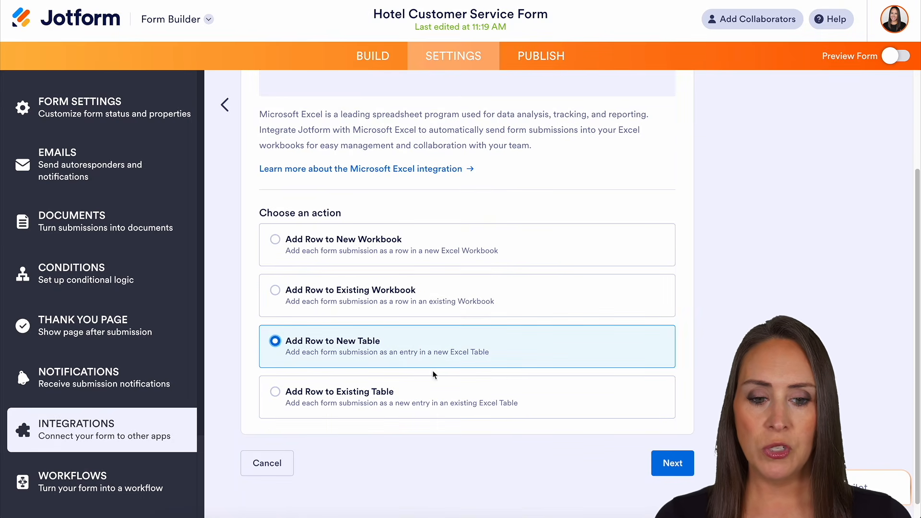
click(673, 464)
click(681, 423)
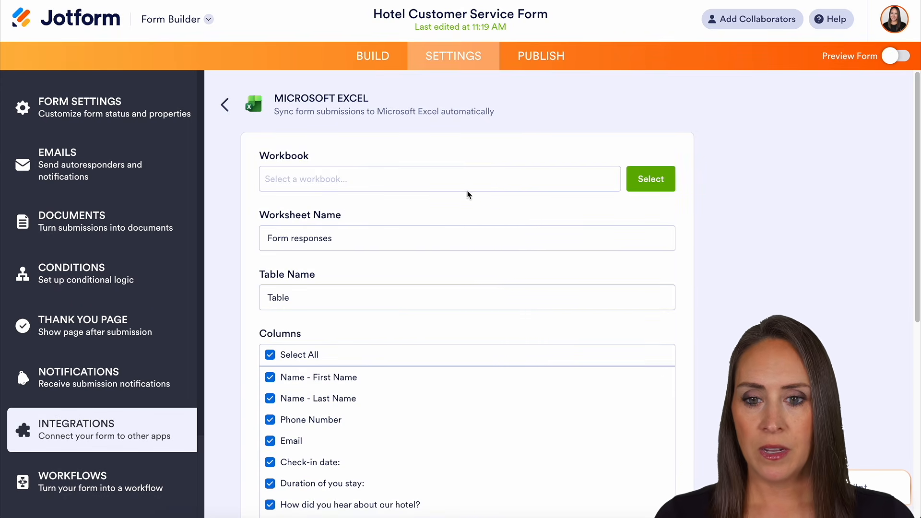
- Select the Hotel Customer Service Form file from the picker's Home files as the workbook for the new table
click(666, 180)
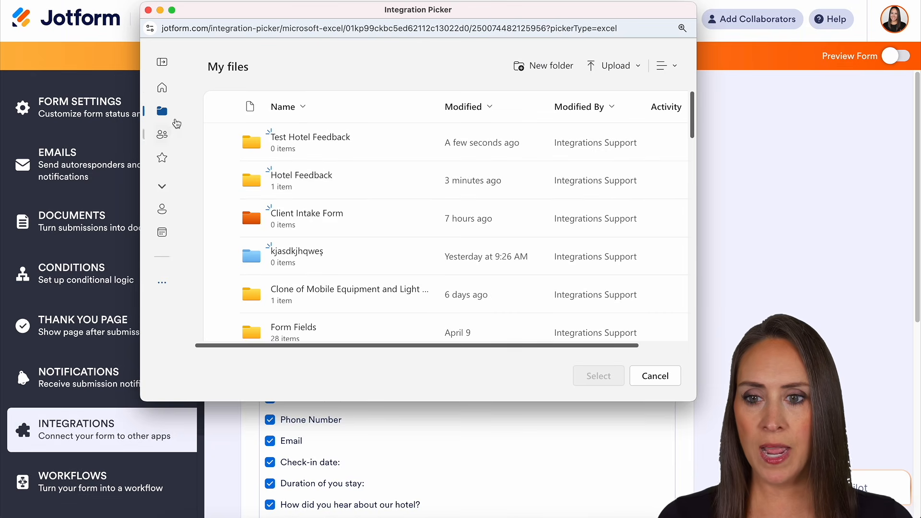
click(162, 87)
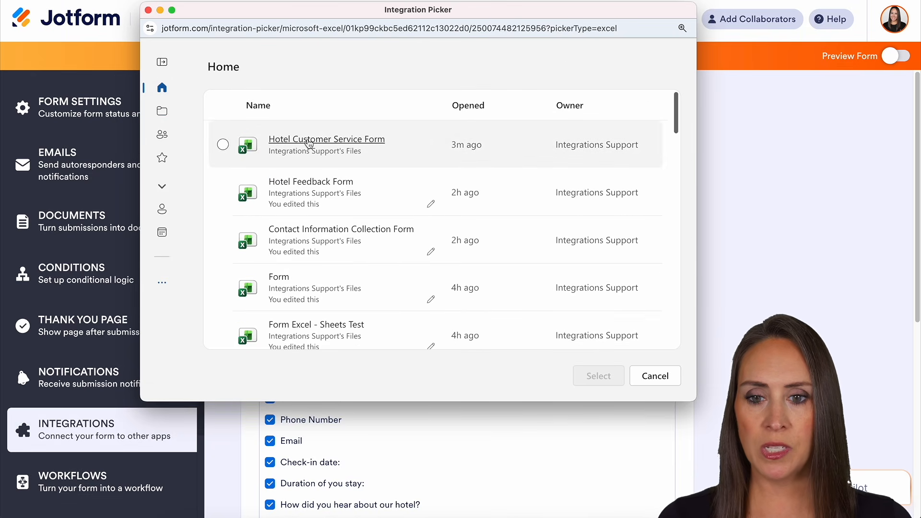
click(309, 141)
click(598, 376)
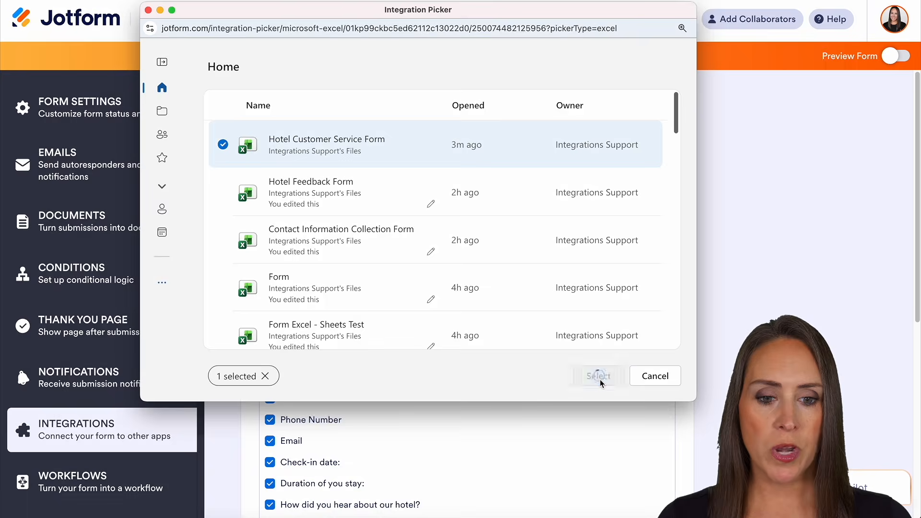
- Include the Submission Date static field and save the new-table integration
scroll(729, 322, down, 3)
scroll(735, 313, down, 3)
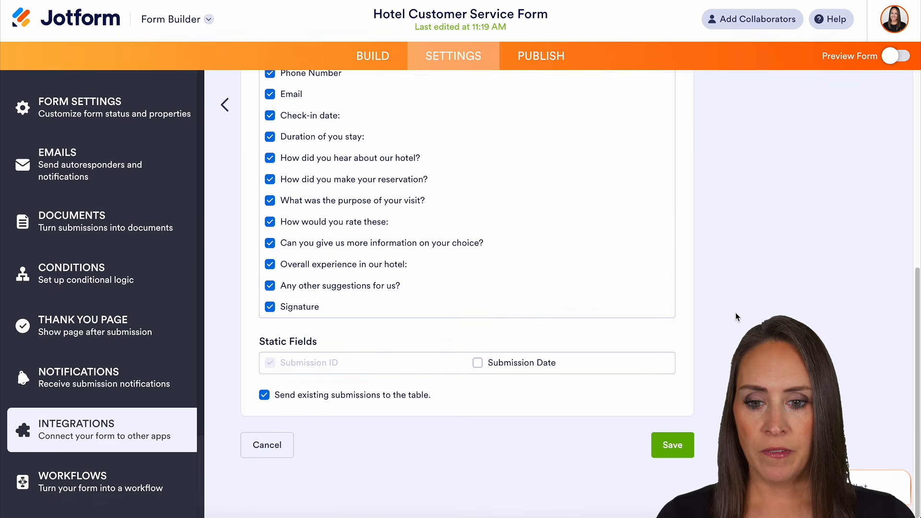
click(478, 363)
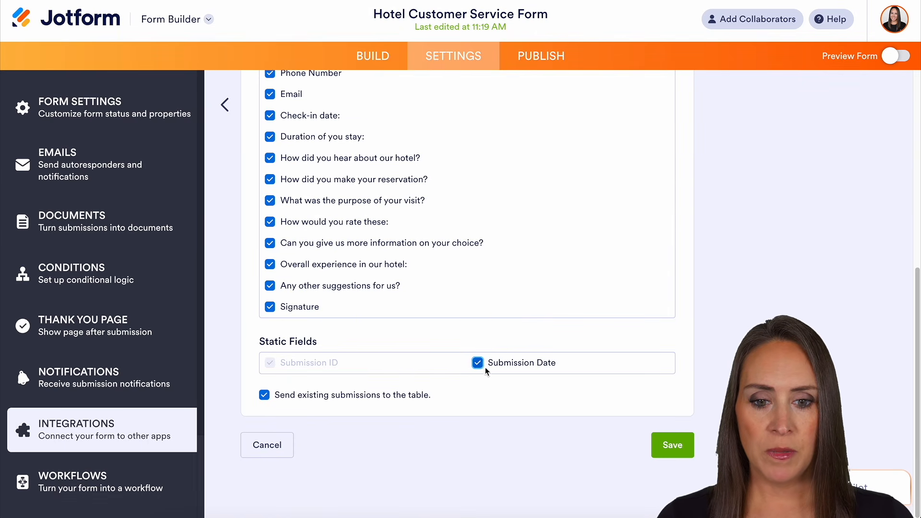
click(671, 447)
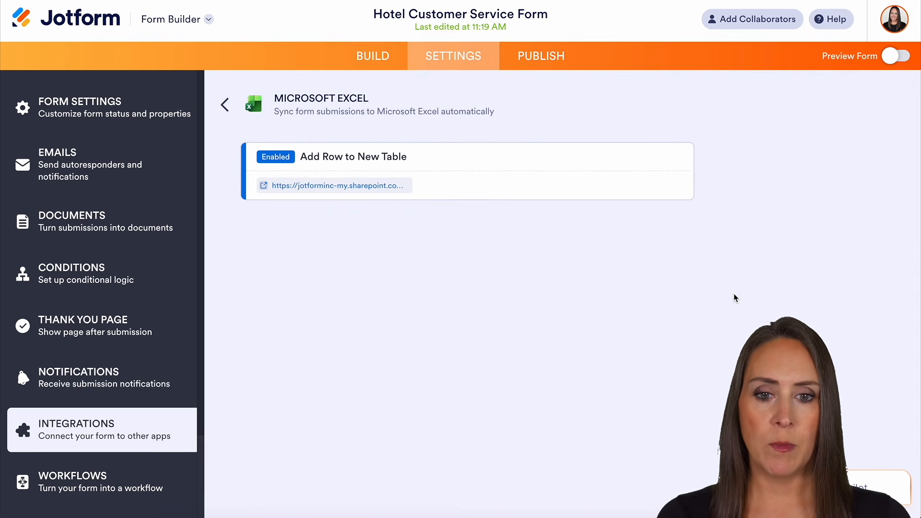
- Submit the form in preview with automatically filled sample answers, and open the new-table action's linked workbook
click(890, 56)
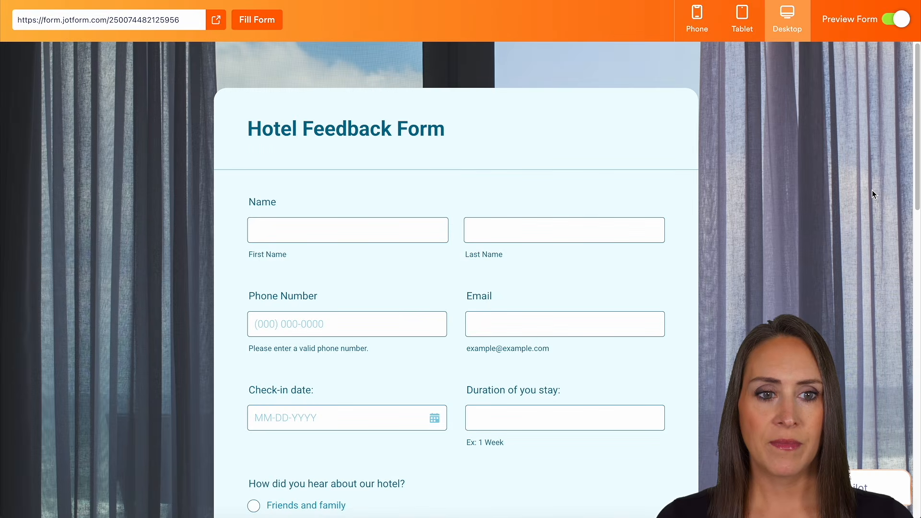
click(275, 21)
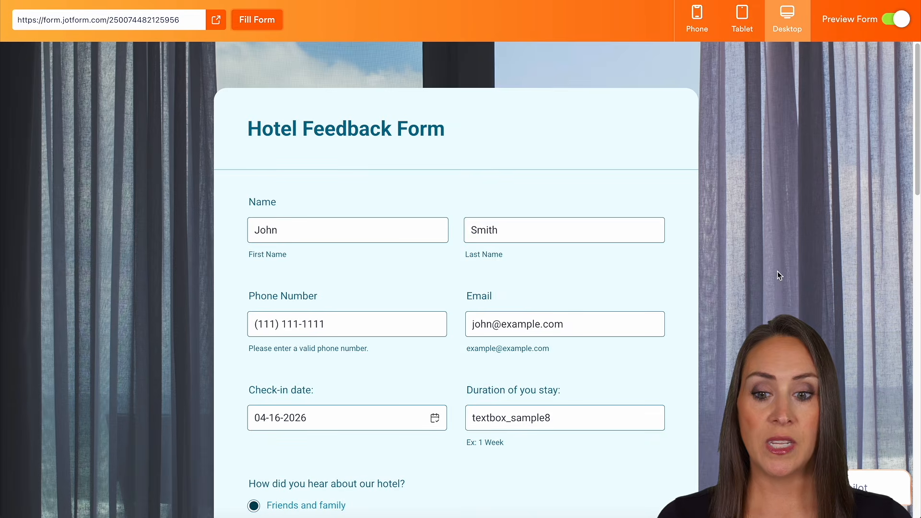
scroll(342, 207, down, 5)
scroll(727, 252, down, 15)
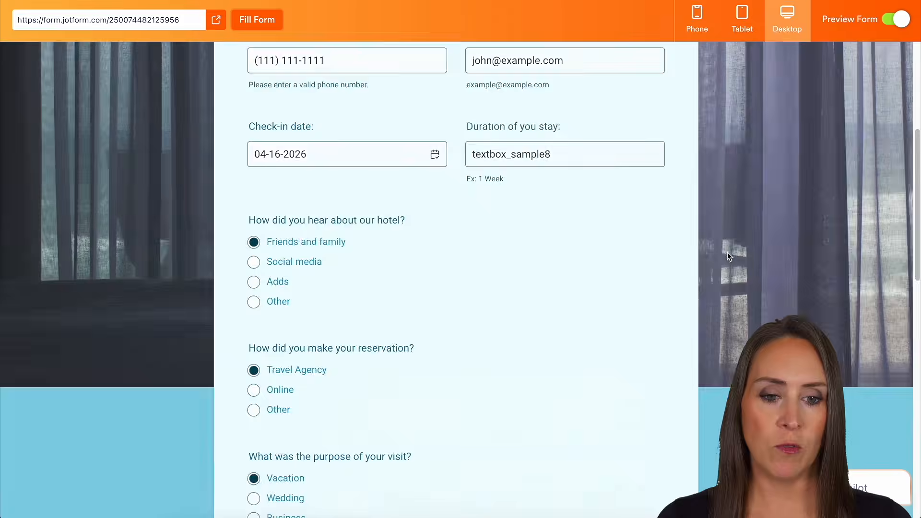
click(453, 431)
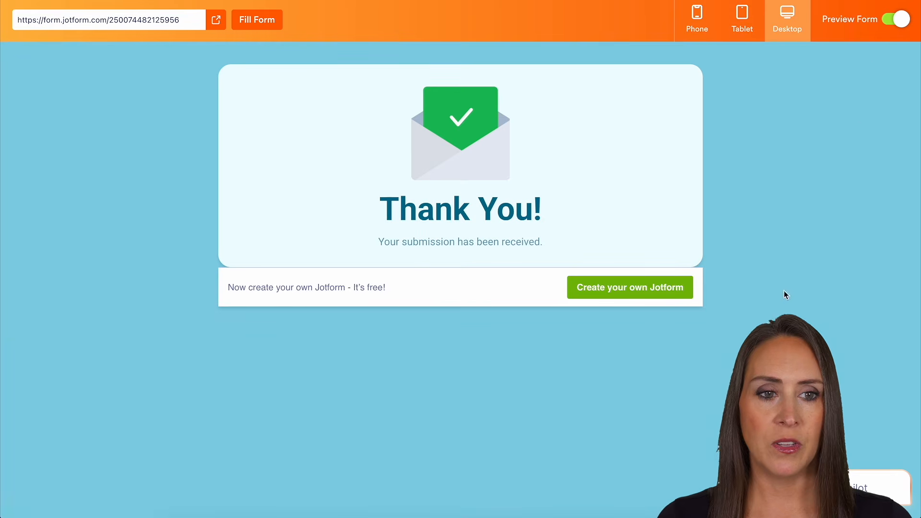
click(894, 19)
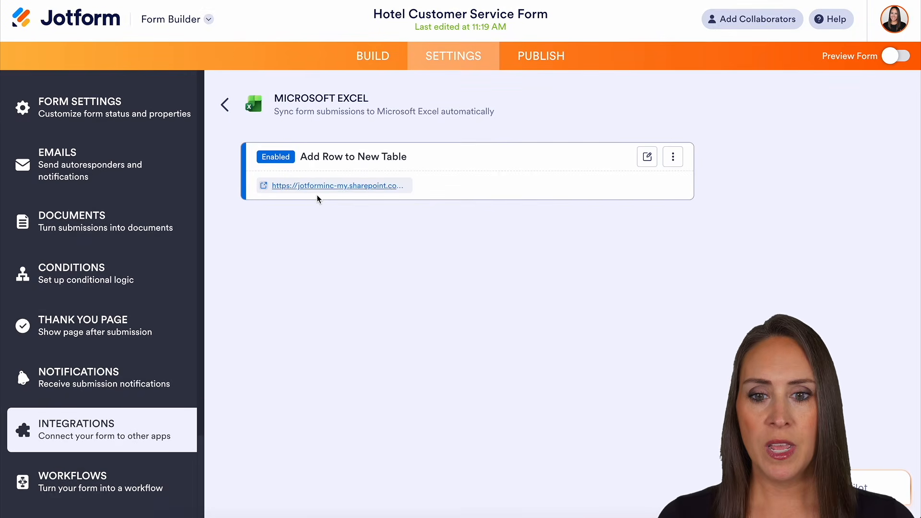
click(305, 189)
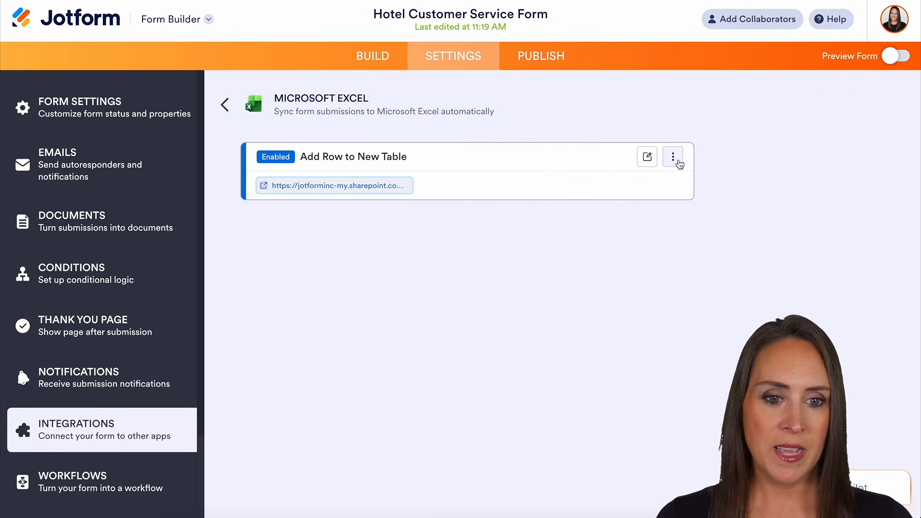
- Delete the Add Row to New Table action from the Microsoft Excel integration
click(674, 157)
click(646, 265)
click(497, 319)
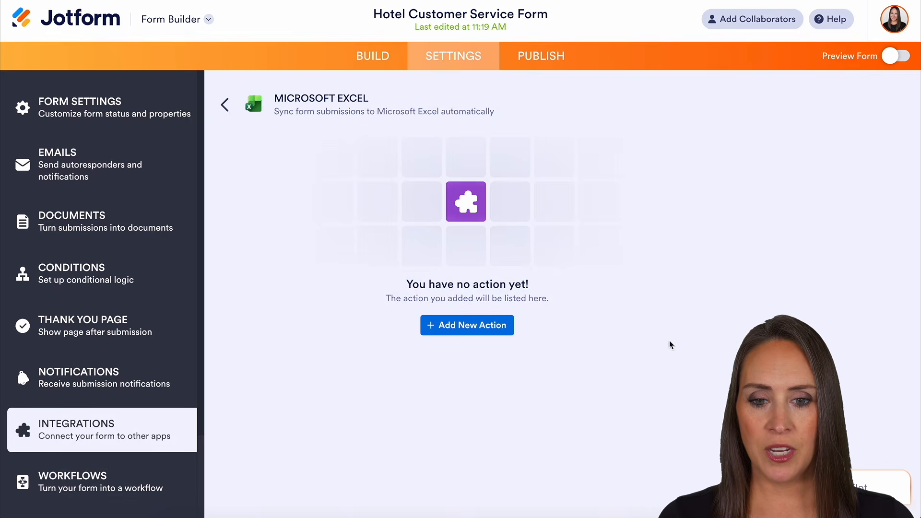
- Choose the Add Row to Existing Table action and authenticate it with the already selected Microsoft account
click(500, 325)
scroll(431, 336, down, 2)
click(304, 379)
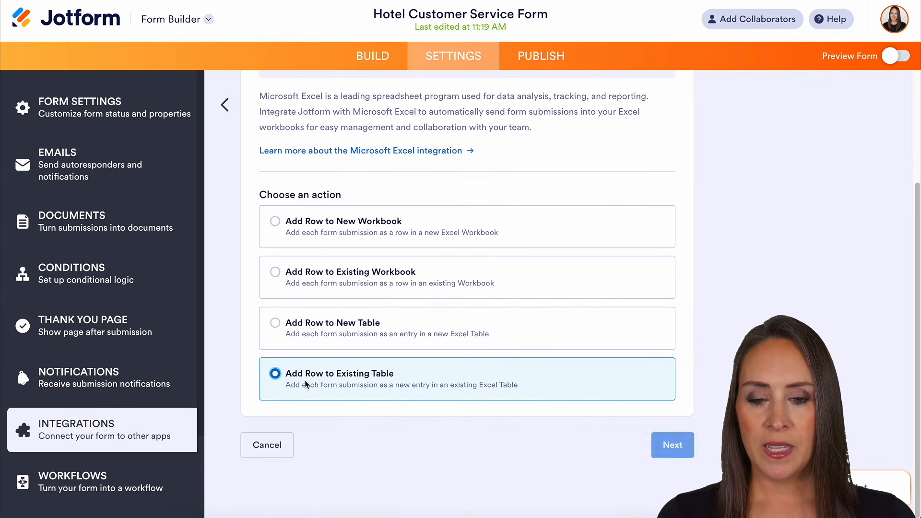
click(666, 447)
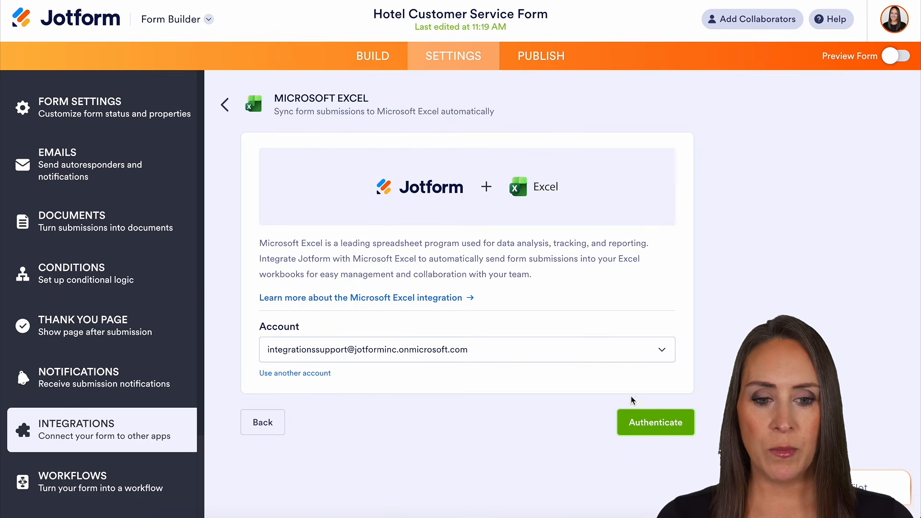
click(631, 424)
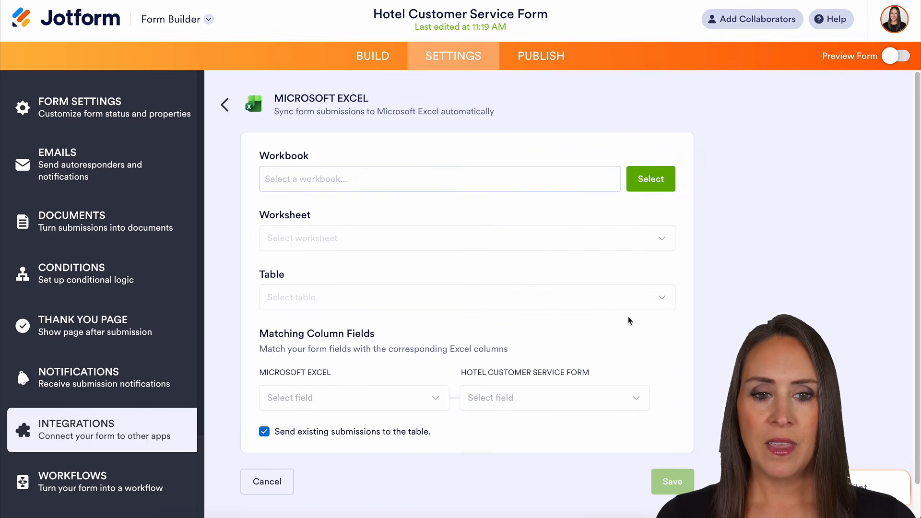
- Select Hotel Customer Service Form.xlsx from the Hotel Feedback folder as the workbook containing the existing table
click(652, 182)
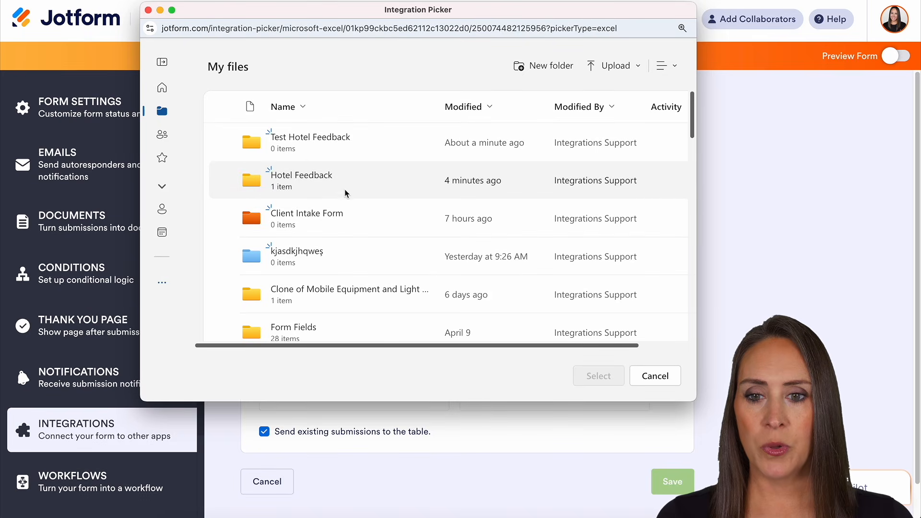
click(296, 177)
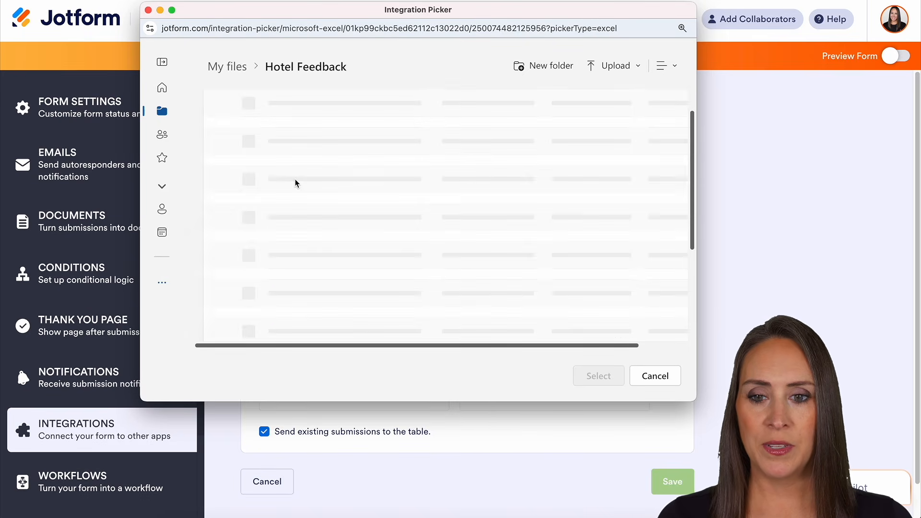
click(338, 141)
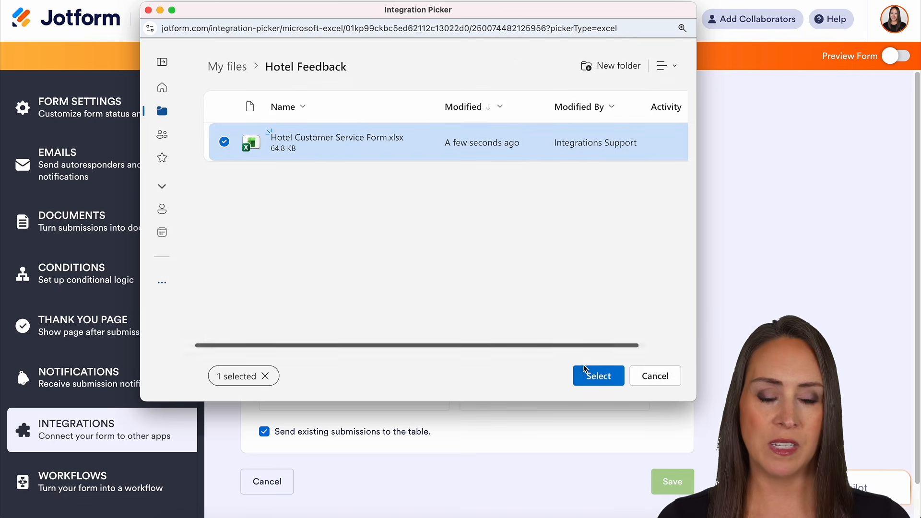
click(604, 378)
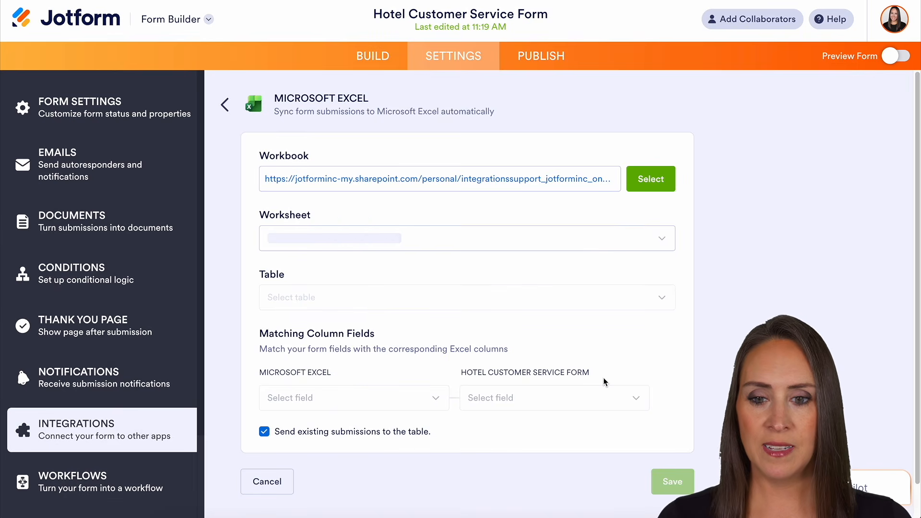
- Set the worksheet to Sheet1 and check which tables it offers
click(357, 245)
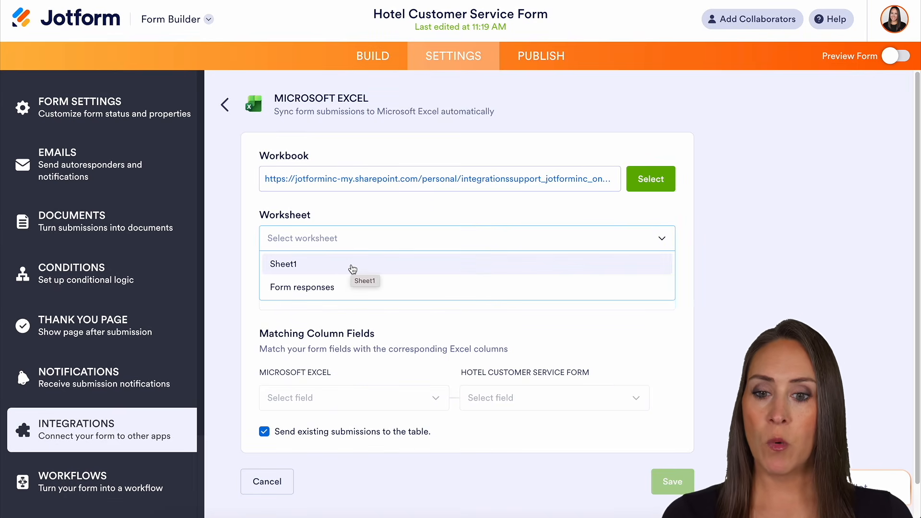
click(317, 267)
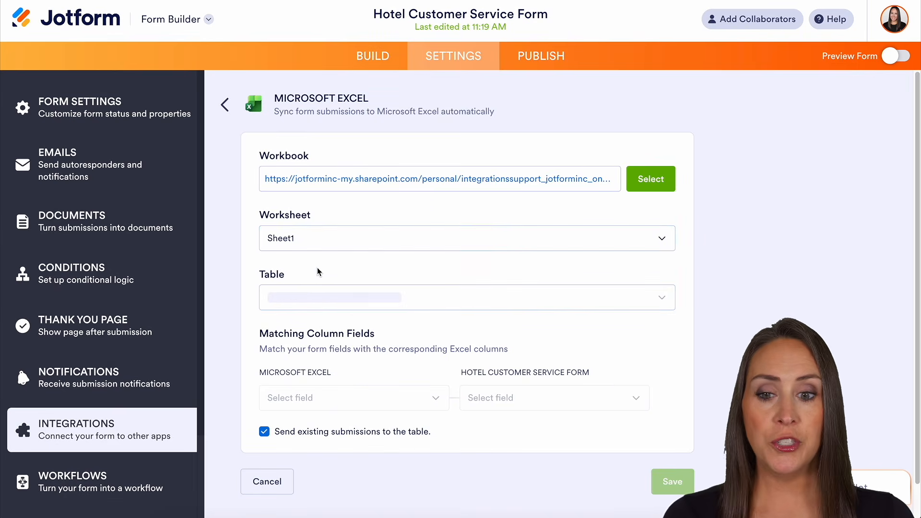
click(373, 305)
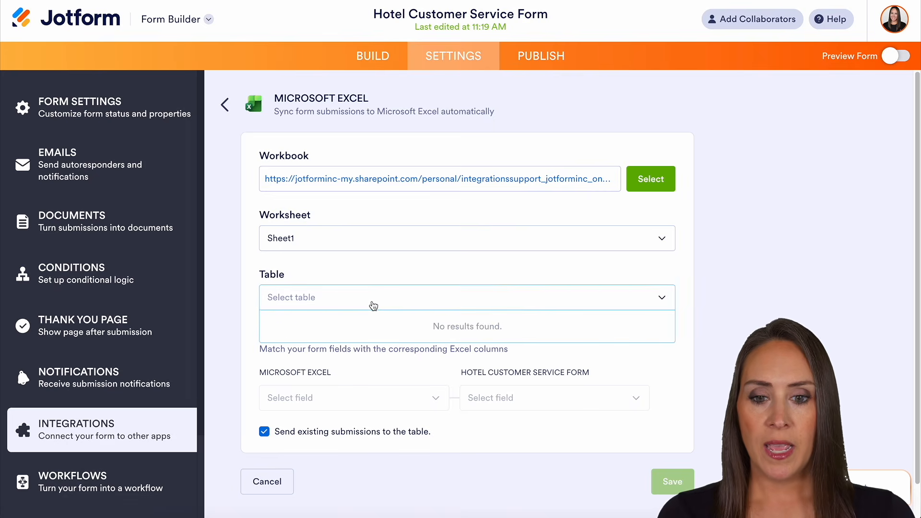
click(367, 294)
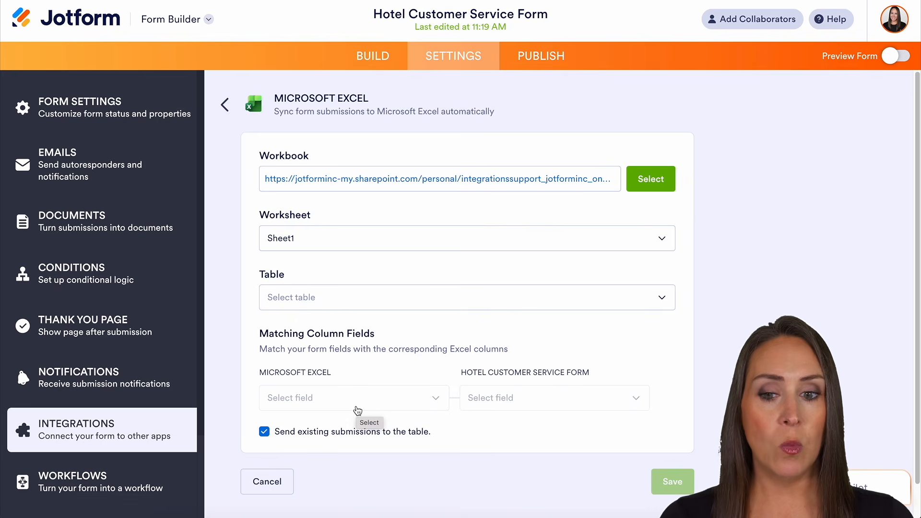
- Set the worksheet to Form responses and choose Table as the existing table
click(332, 246)
click(319, 288)
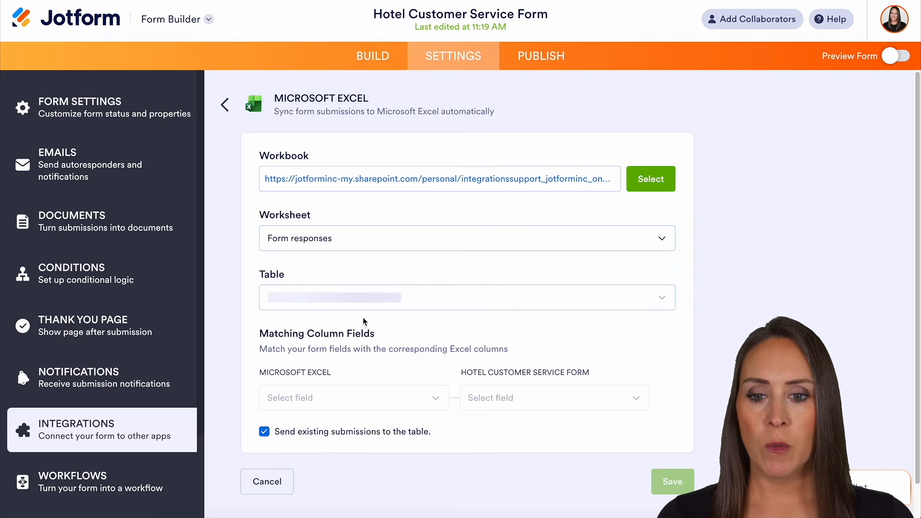
click(432, 301)
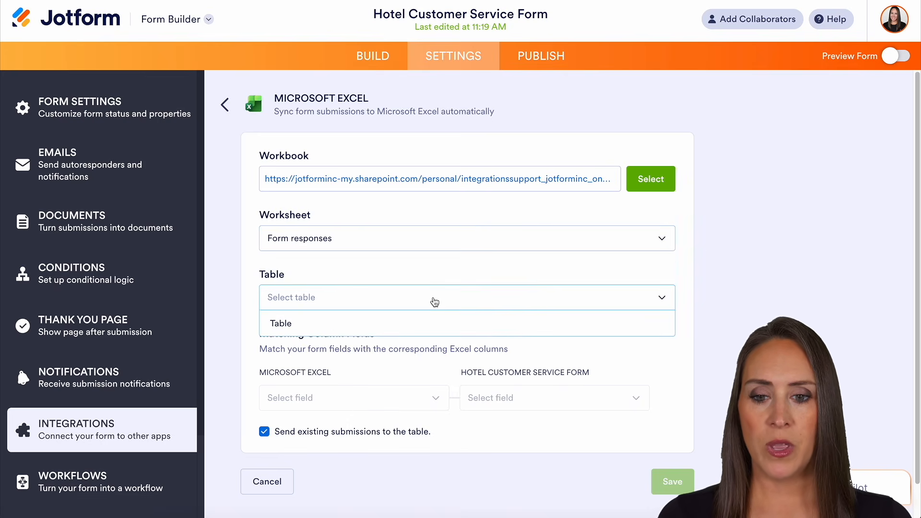
click(413, 330)
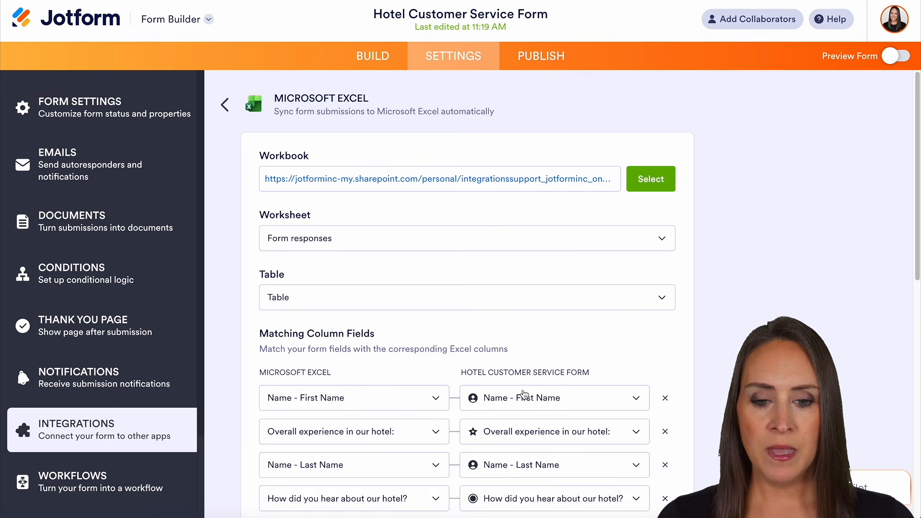
- Save the existing-table integration with its matched column fields and open its linked workbook
scroll(692, 340, down, 10)
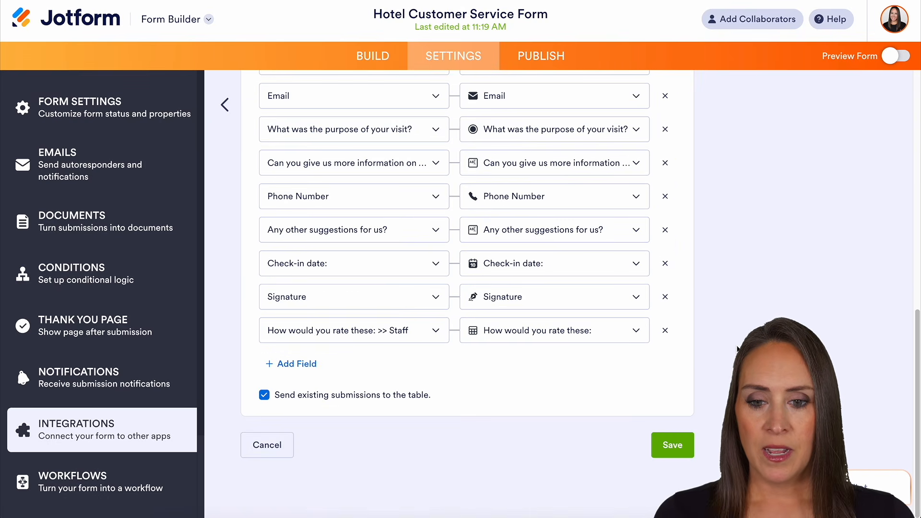
click(680, 445)
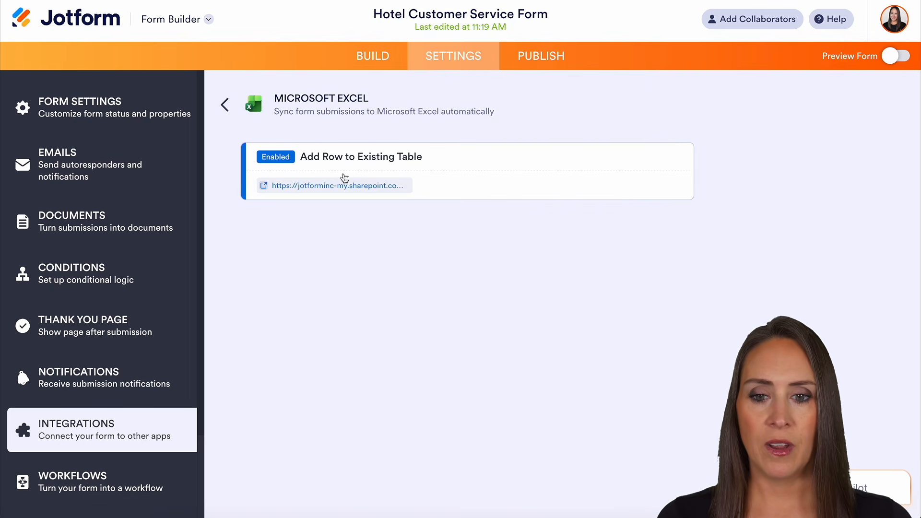
click(315, 187)
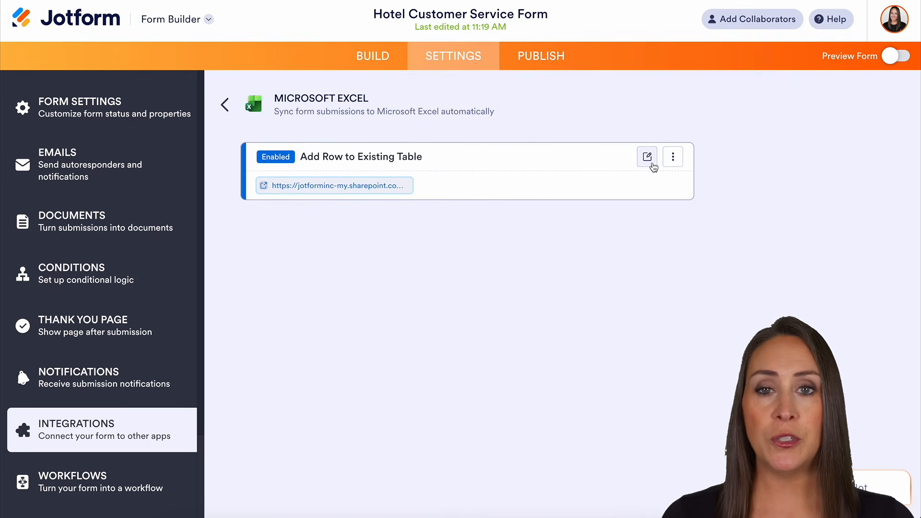
- View the Add Row to Existing Table action's editable settings and its other management options without changing anything
click(647, 158)
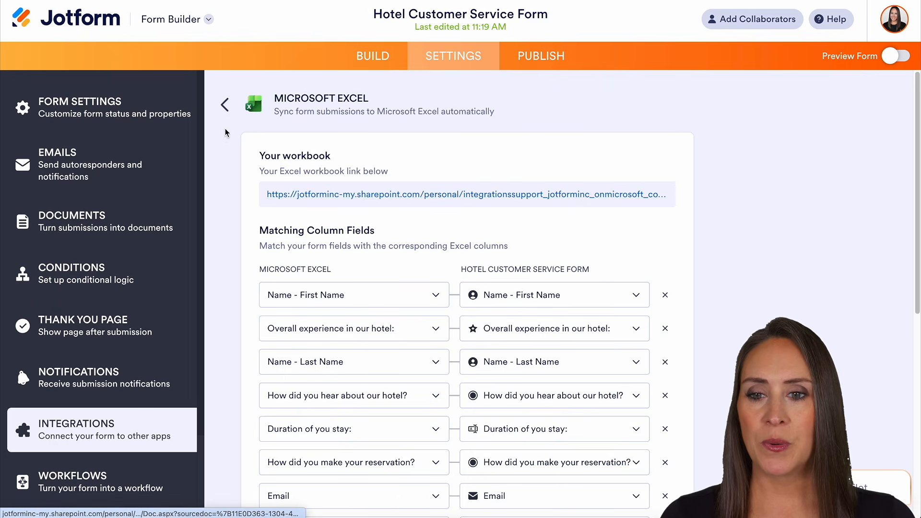
click(224, 105)
click(673, 160)
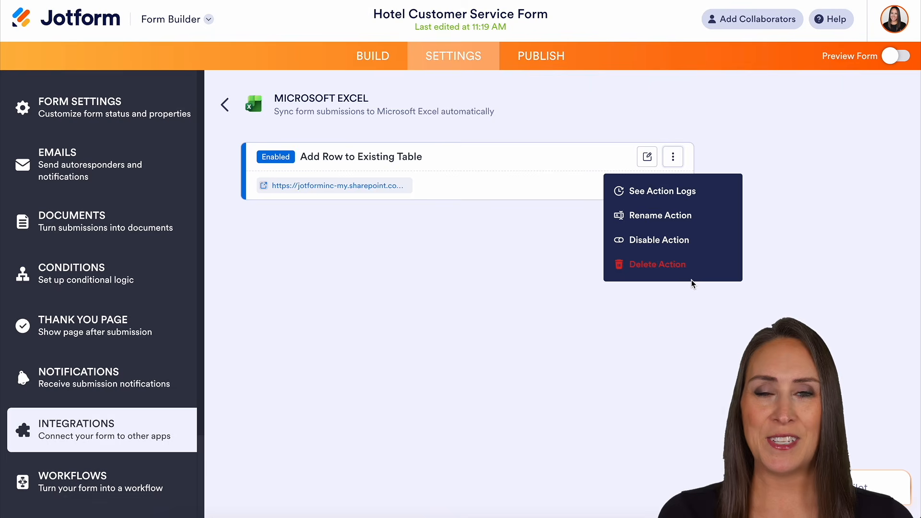
click(672, 354)
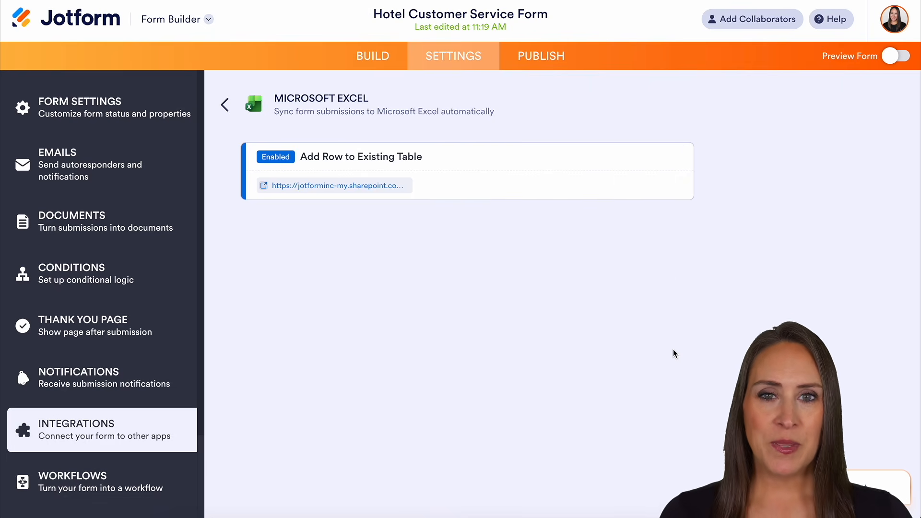